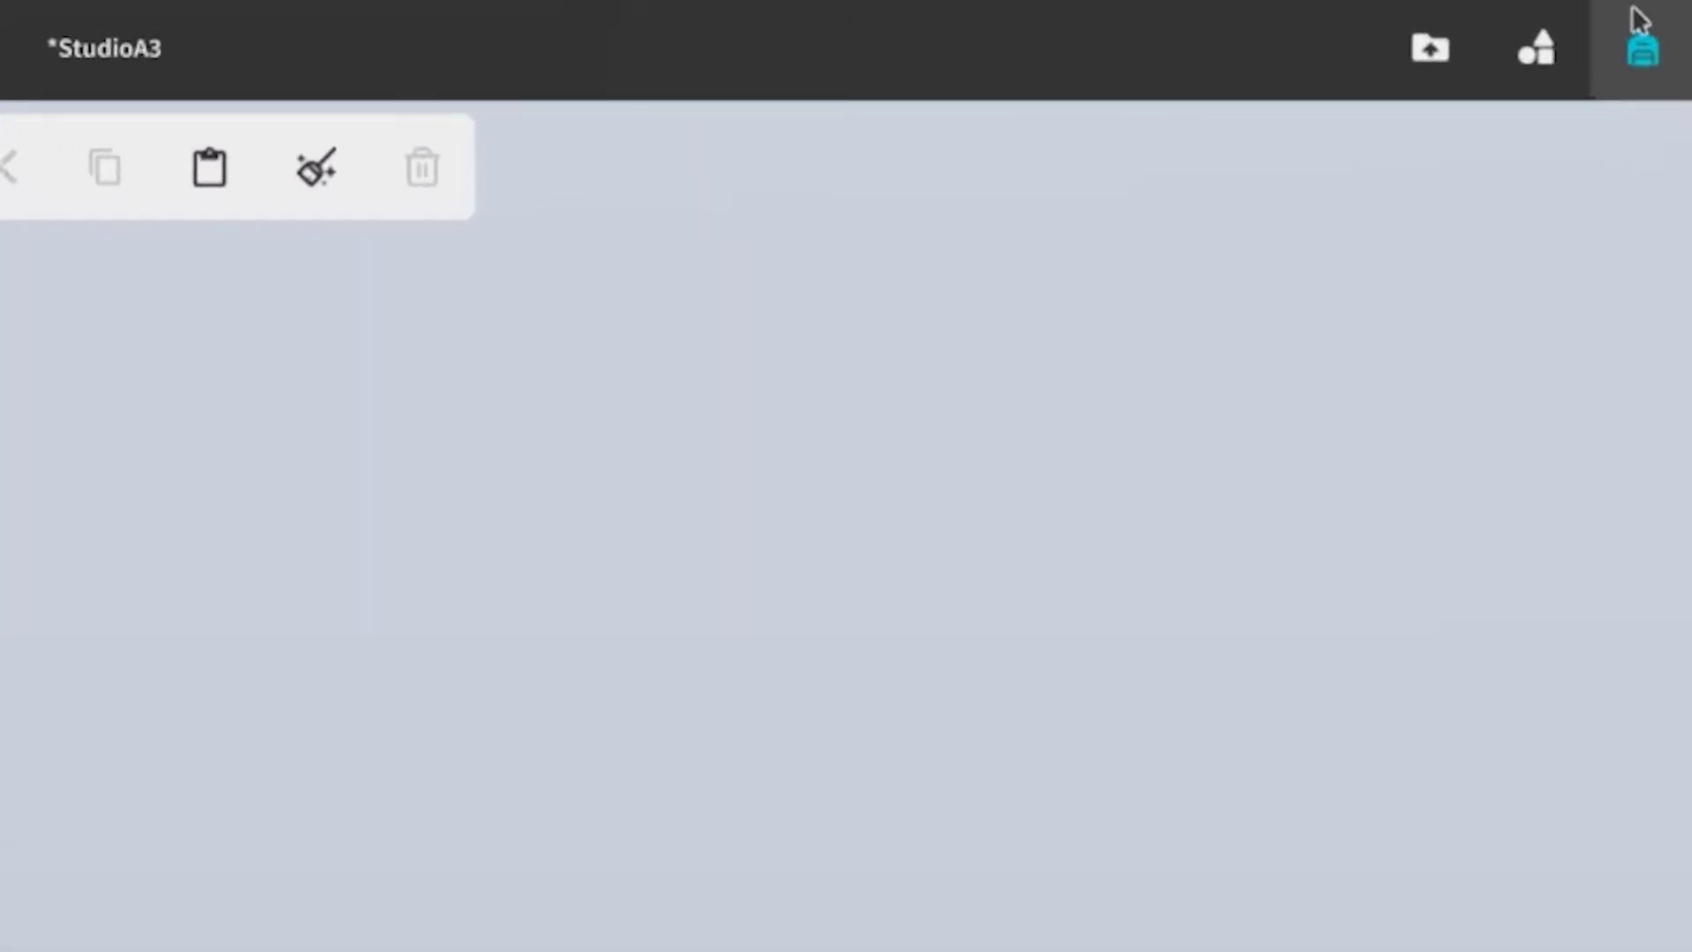
- Try the library's Dissectable, Animated, Anatomy, Astronomy and Chemistry filters, then show All Models, All Categories
left_click(1616, 40)
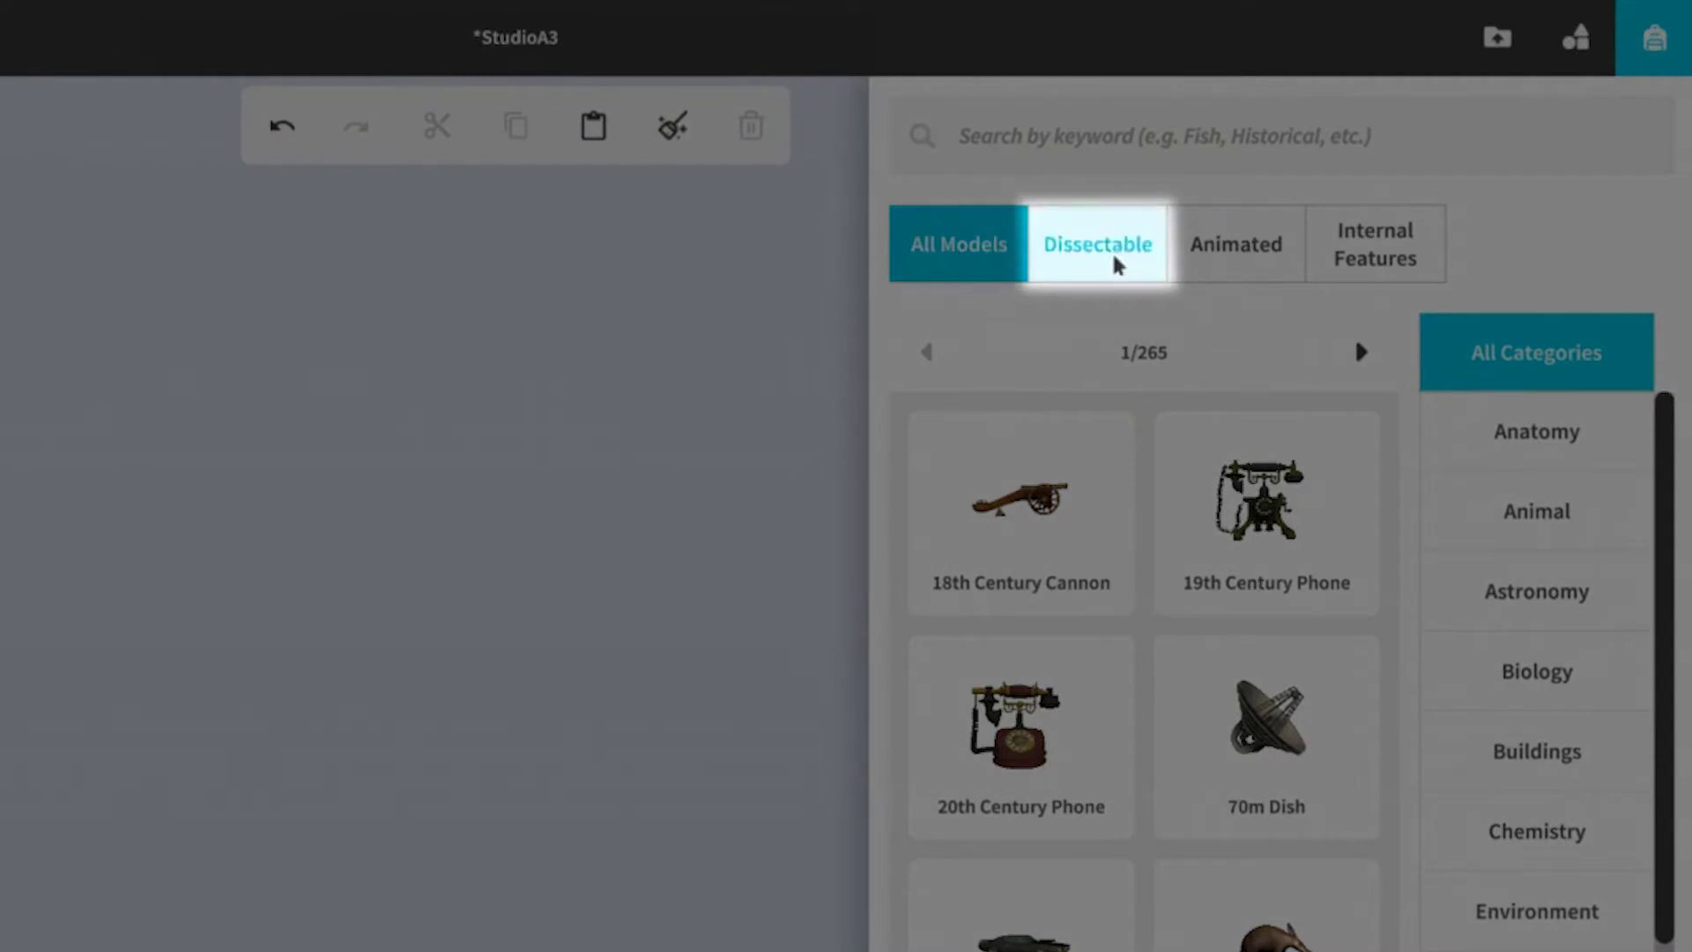
left_click(1110, 264)
left_click(1238, 282)
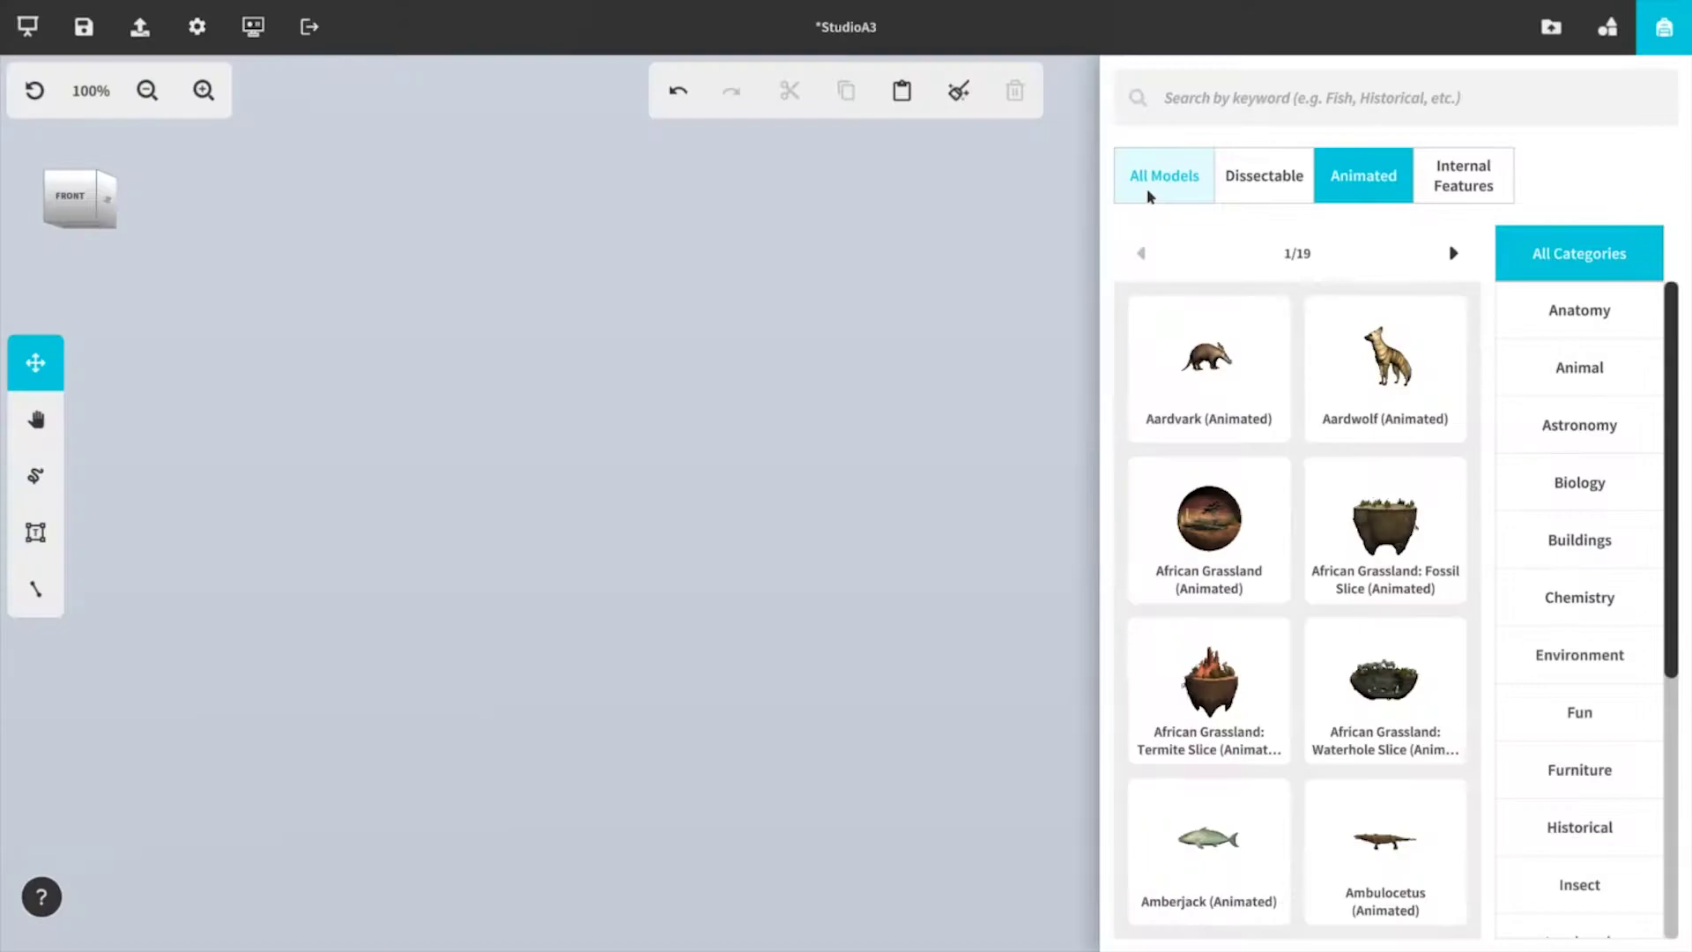
left_click(1151, 198)
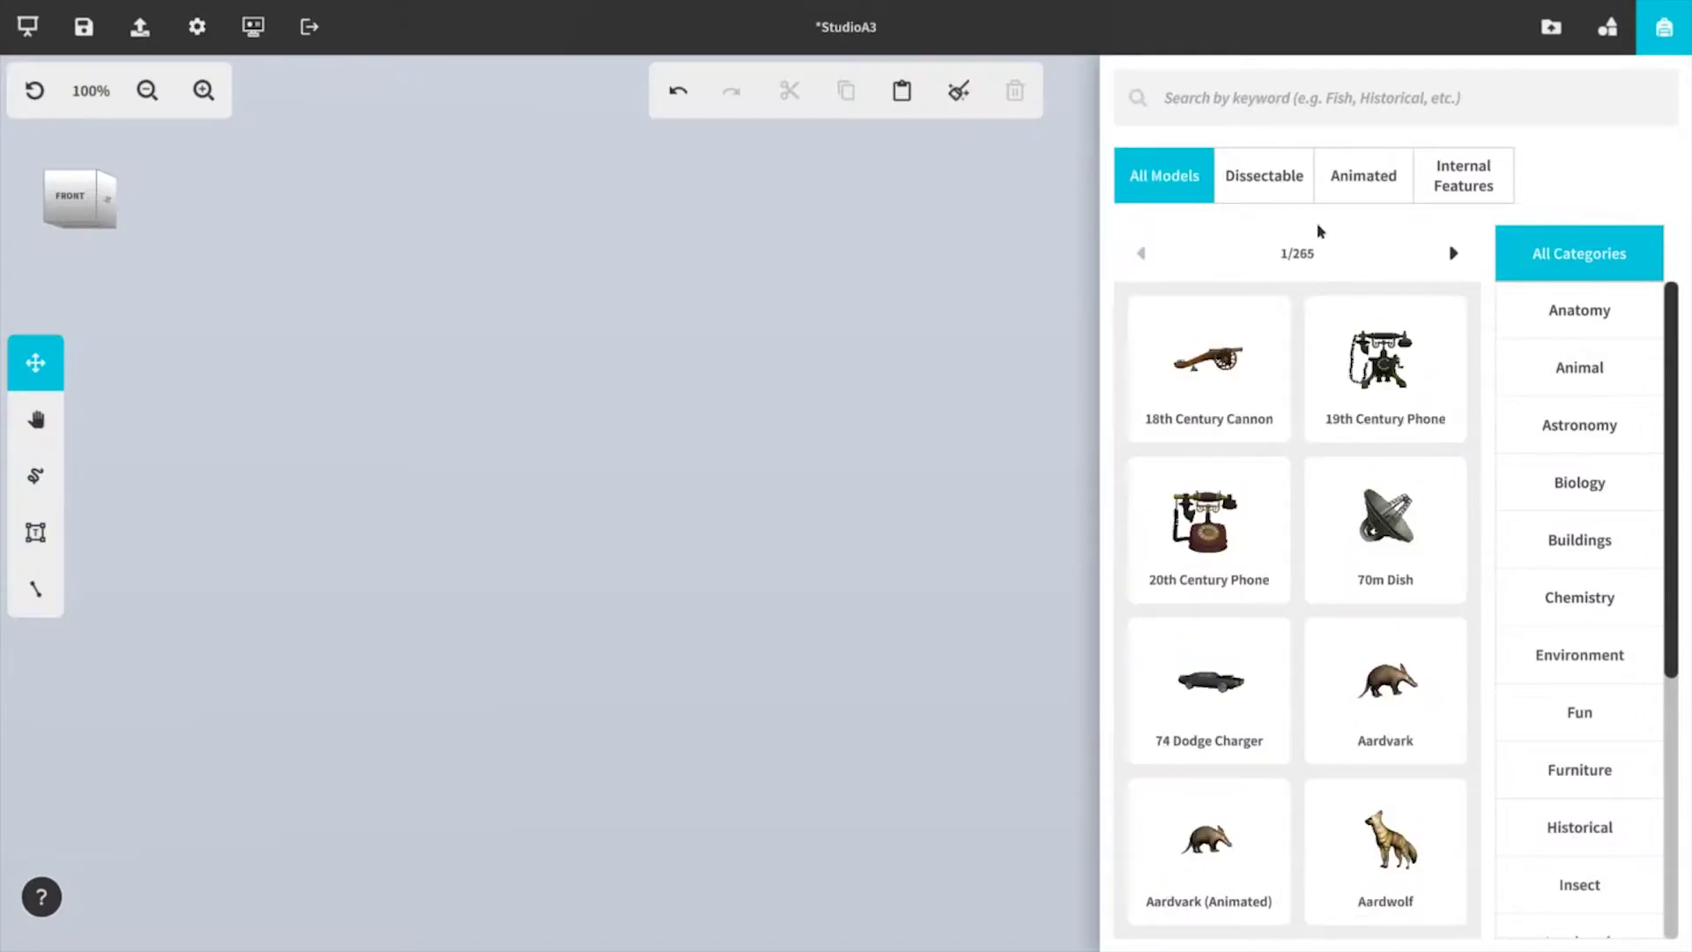
left_click(1547, 307)
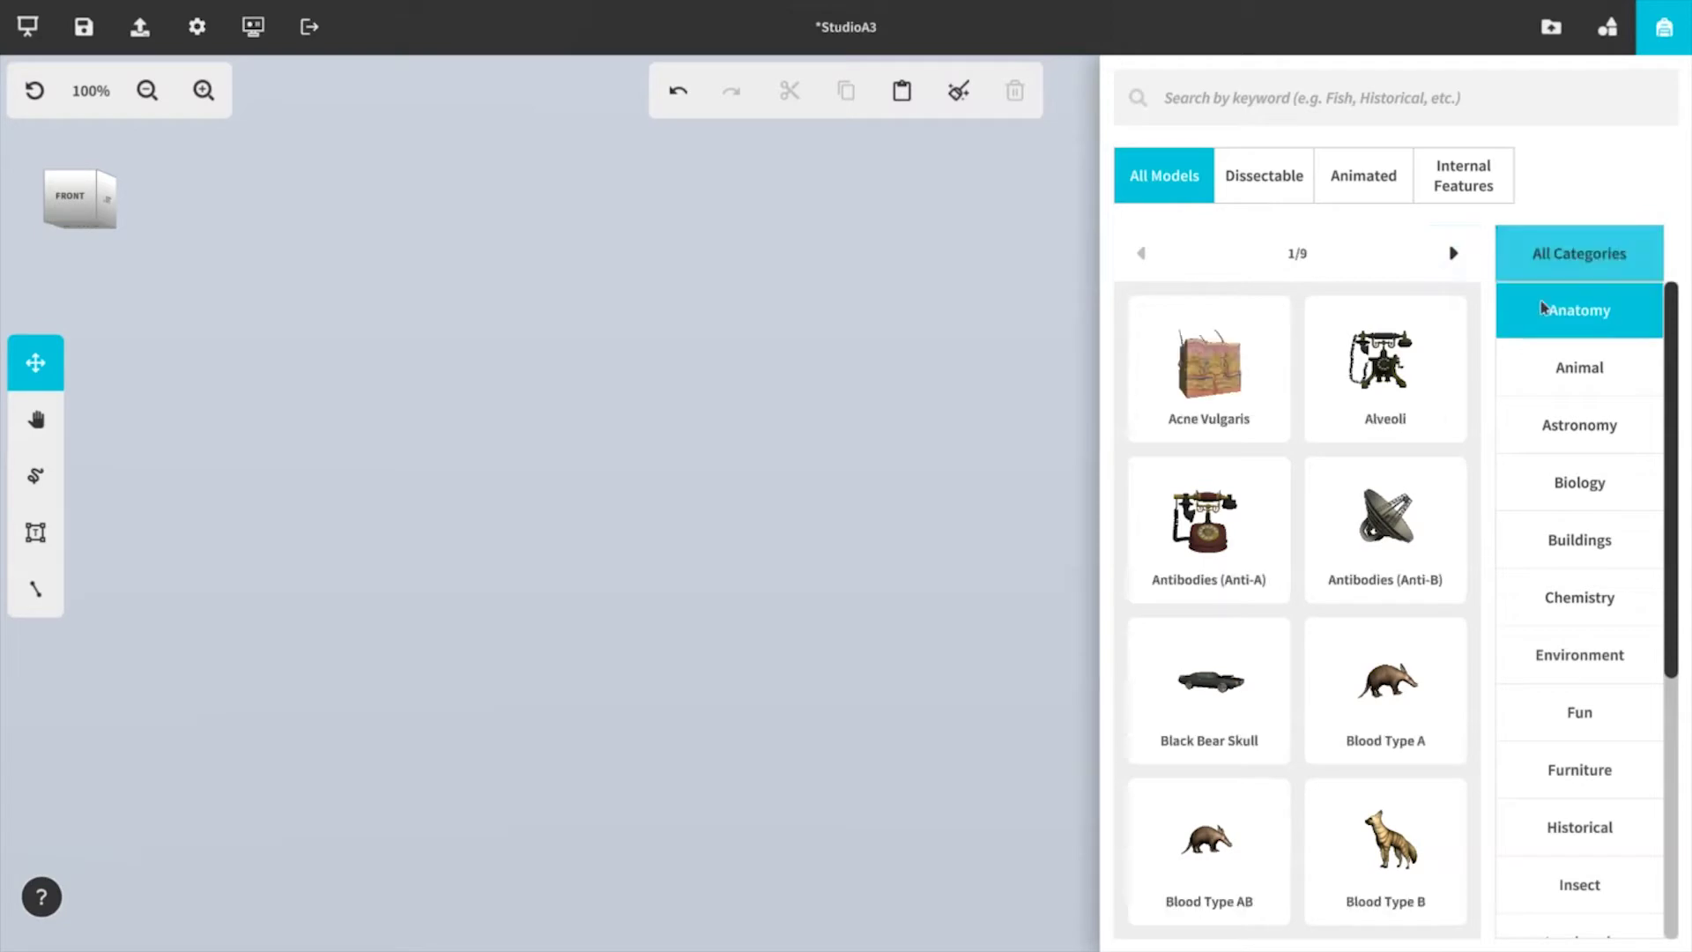
left_click(1523, 422)
left_click(1527, 595)
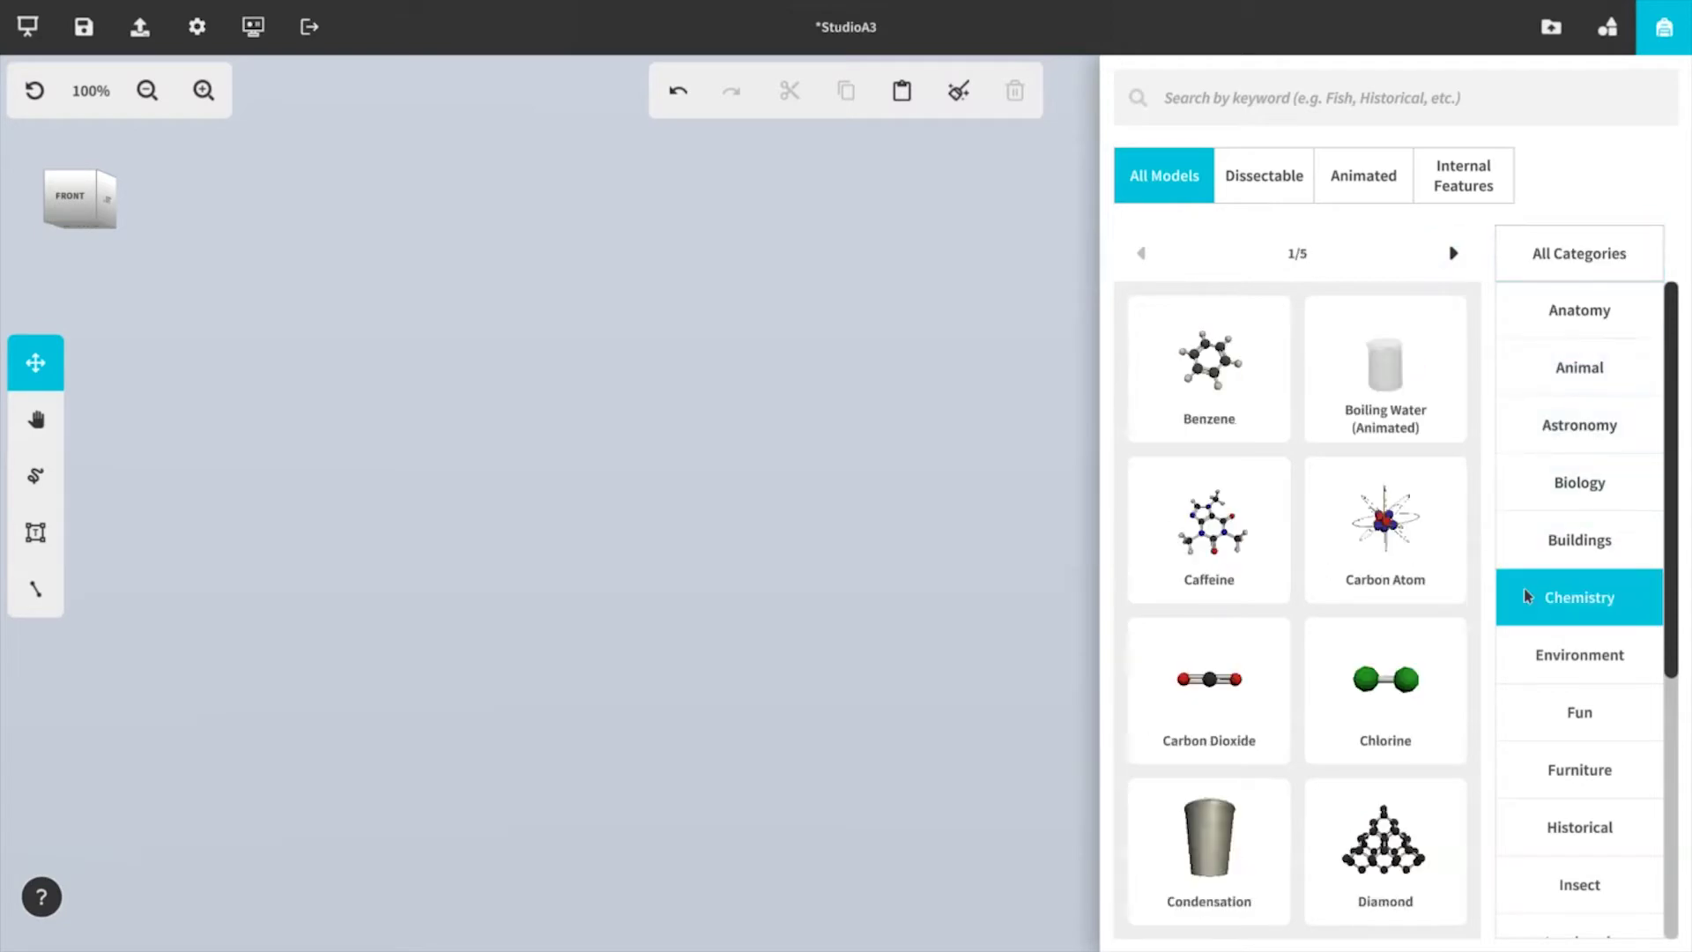
left_click(1517, 255)
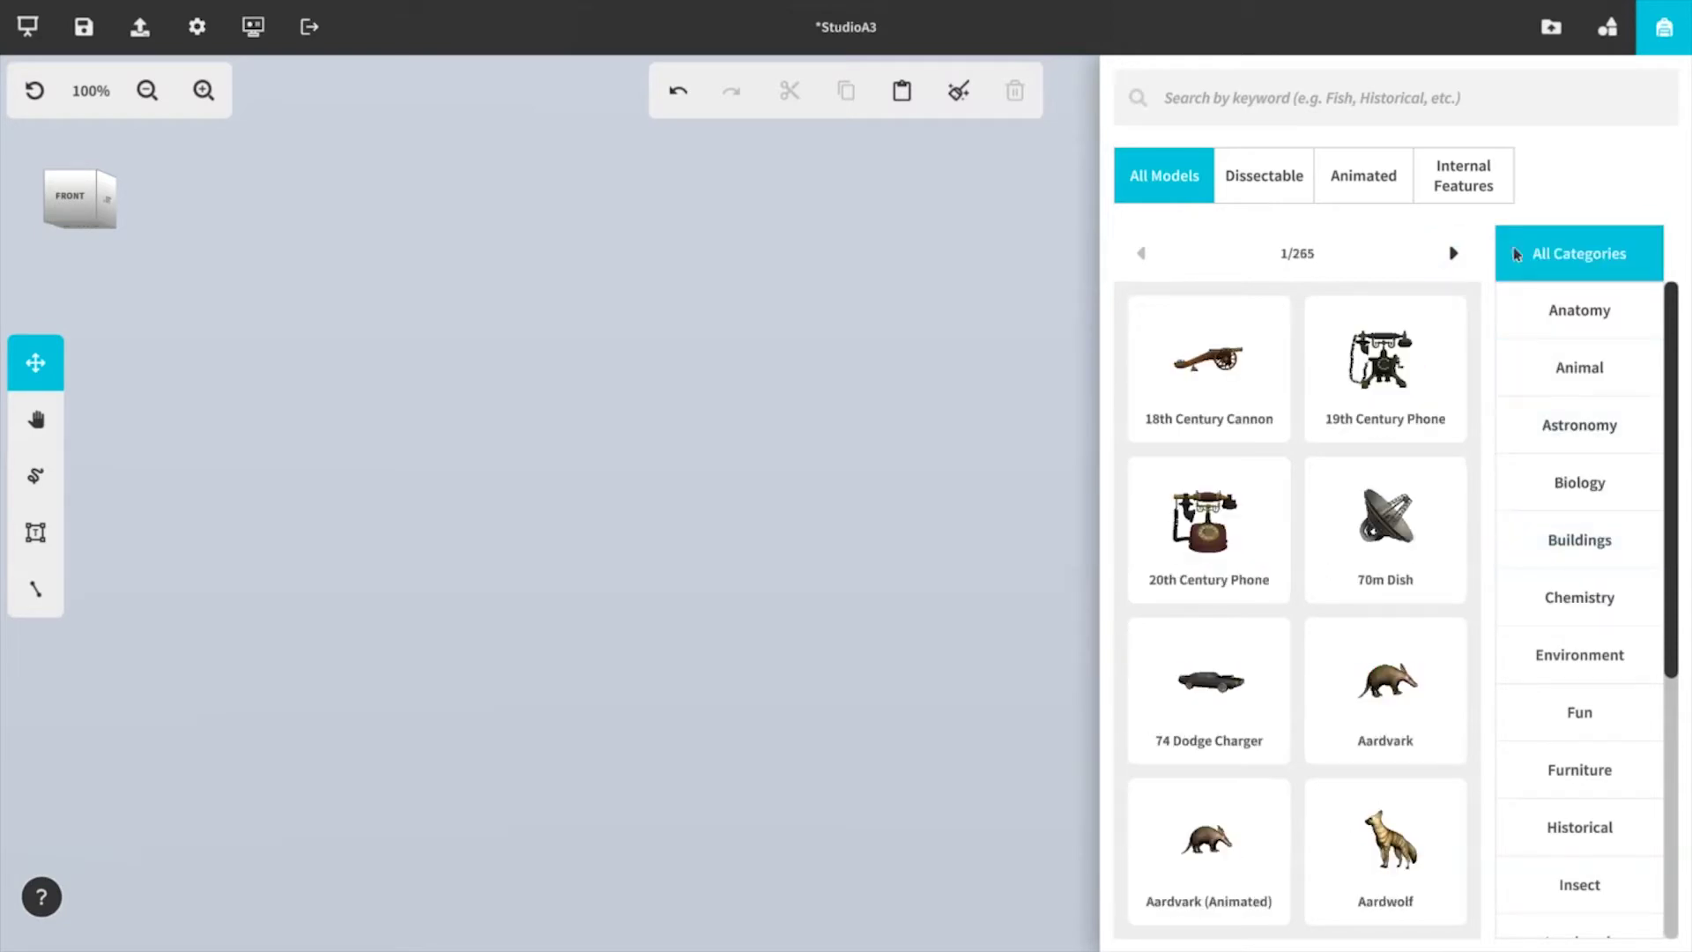
- Drop the '74 Dodge Charger into the scene and close the model library
left_click_drag(1277, 635, 842, 586)
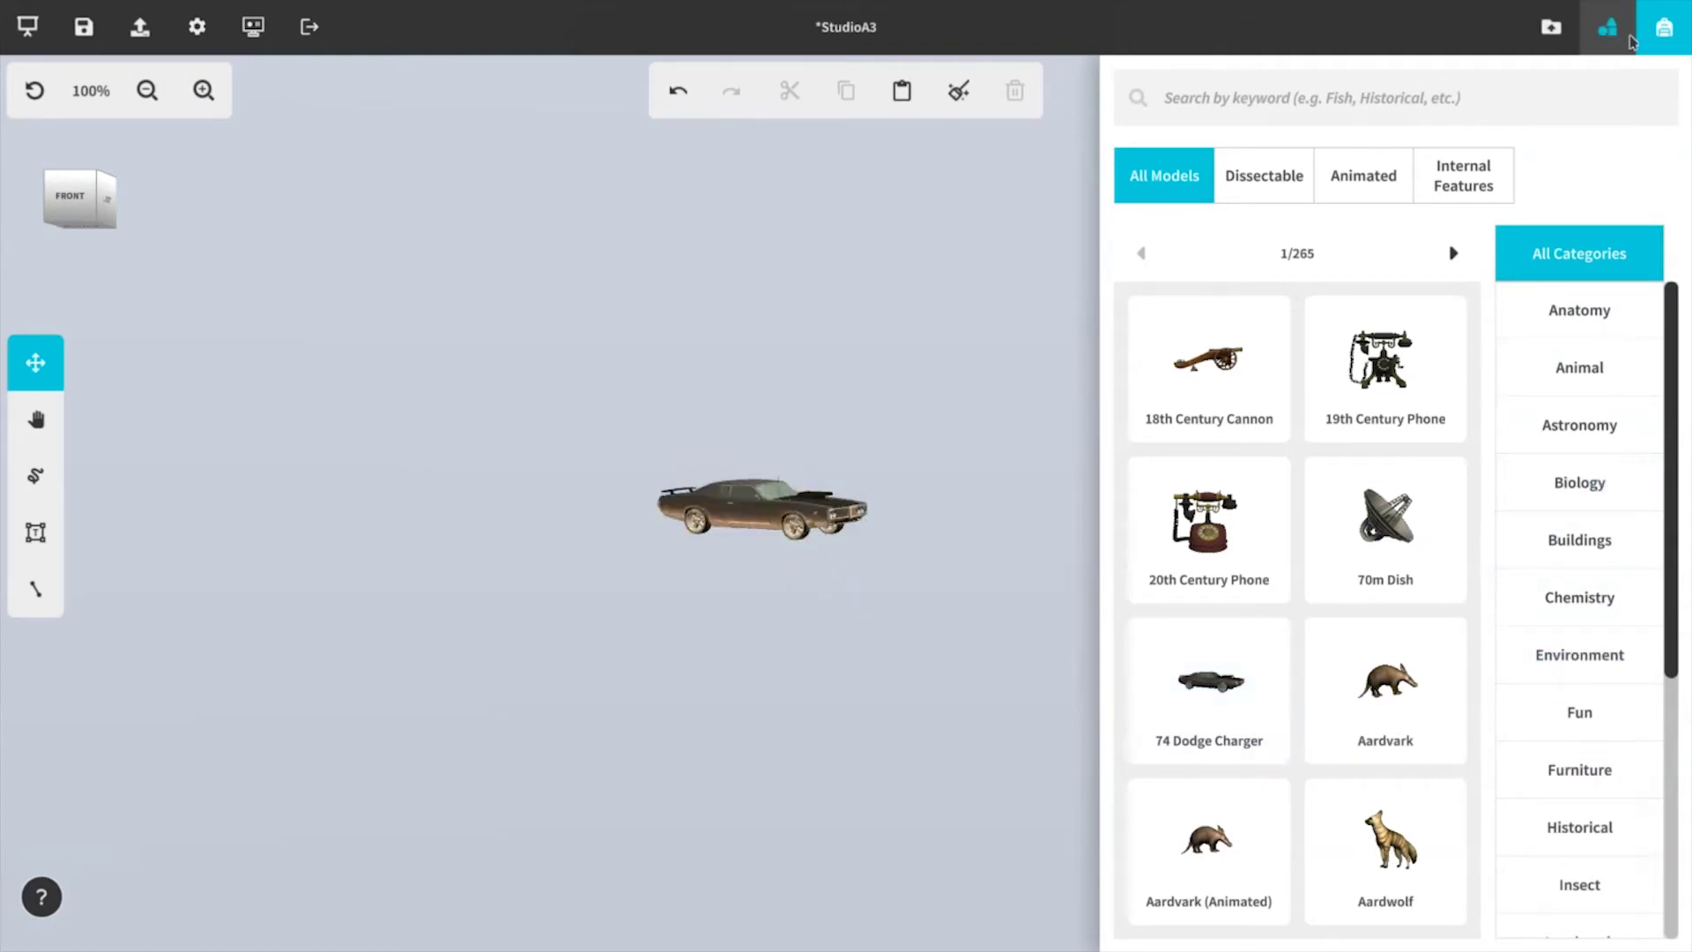
left_click(1664, 30)
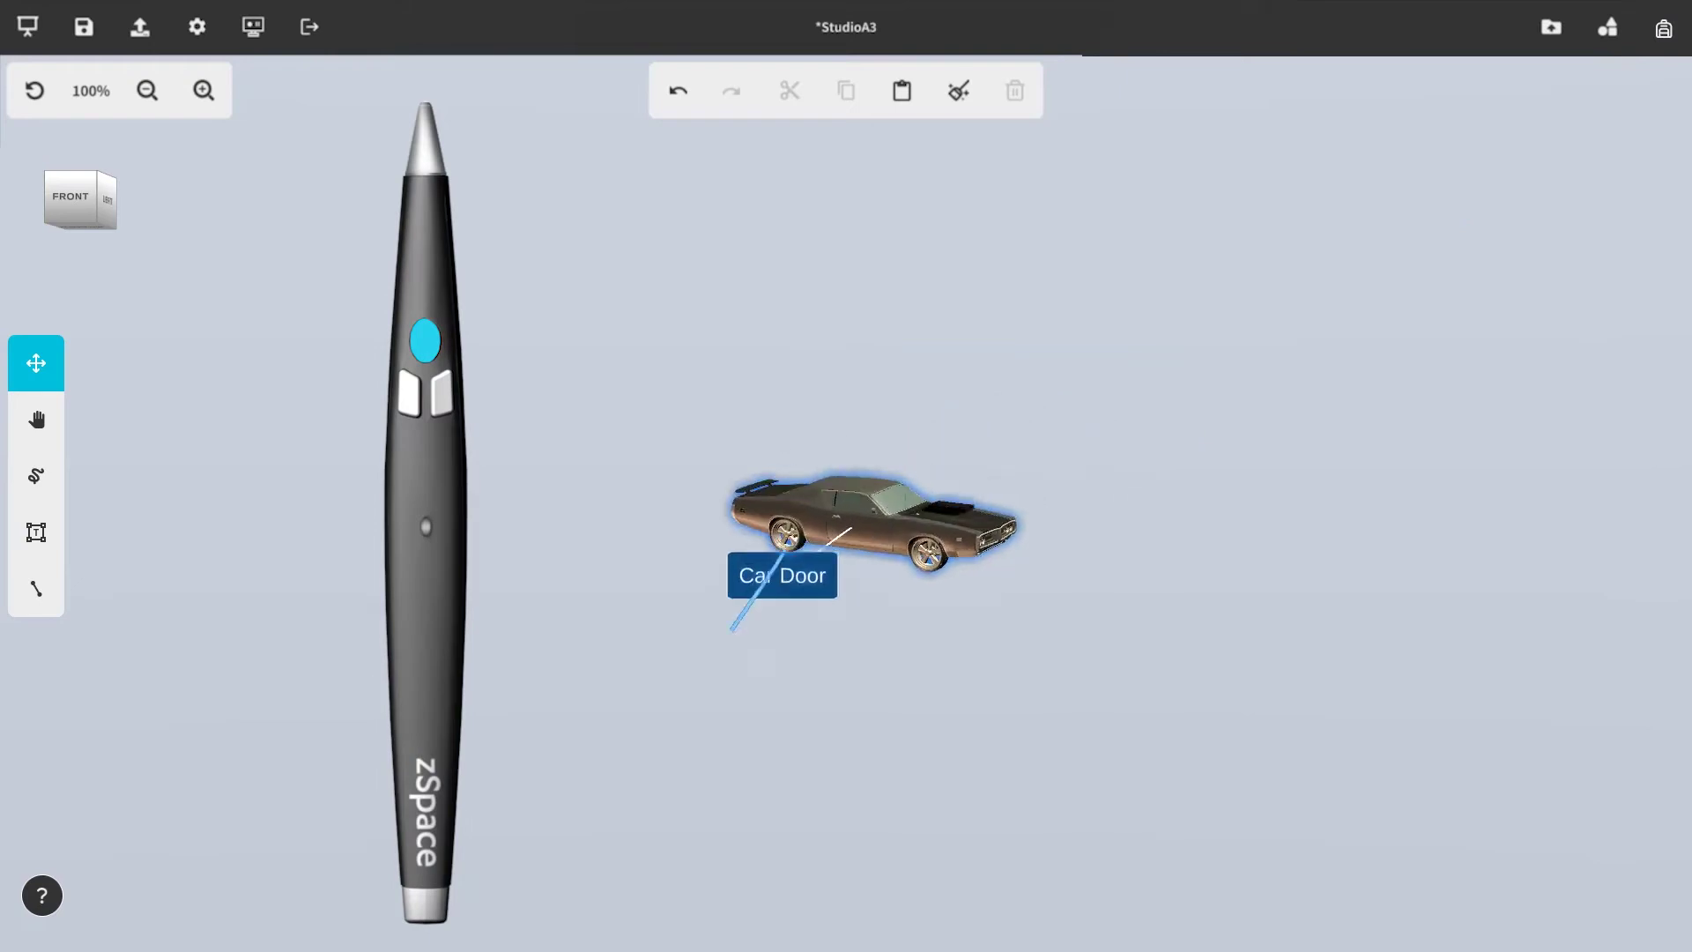
mouse_move(736, 548)
left_mouse_down()
mouse_move(767, 623)
mouse_move(775, 605)
mouse_move(891, 567)
mouse_move(1076, 569)
mouse_move(642, 379)
left_mouse_up()
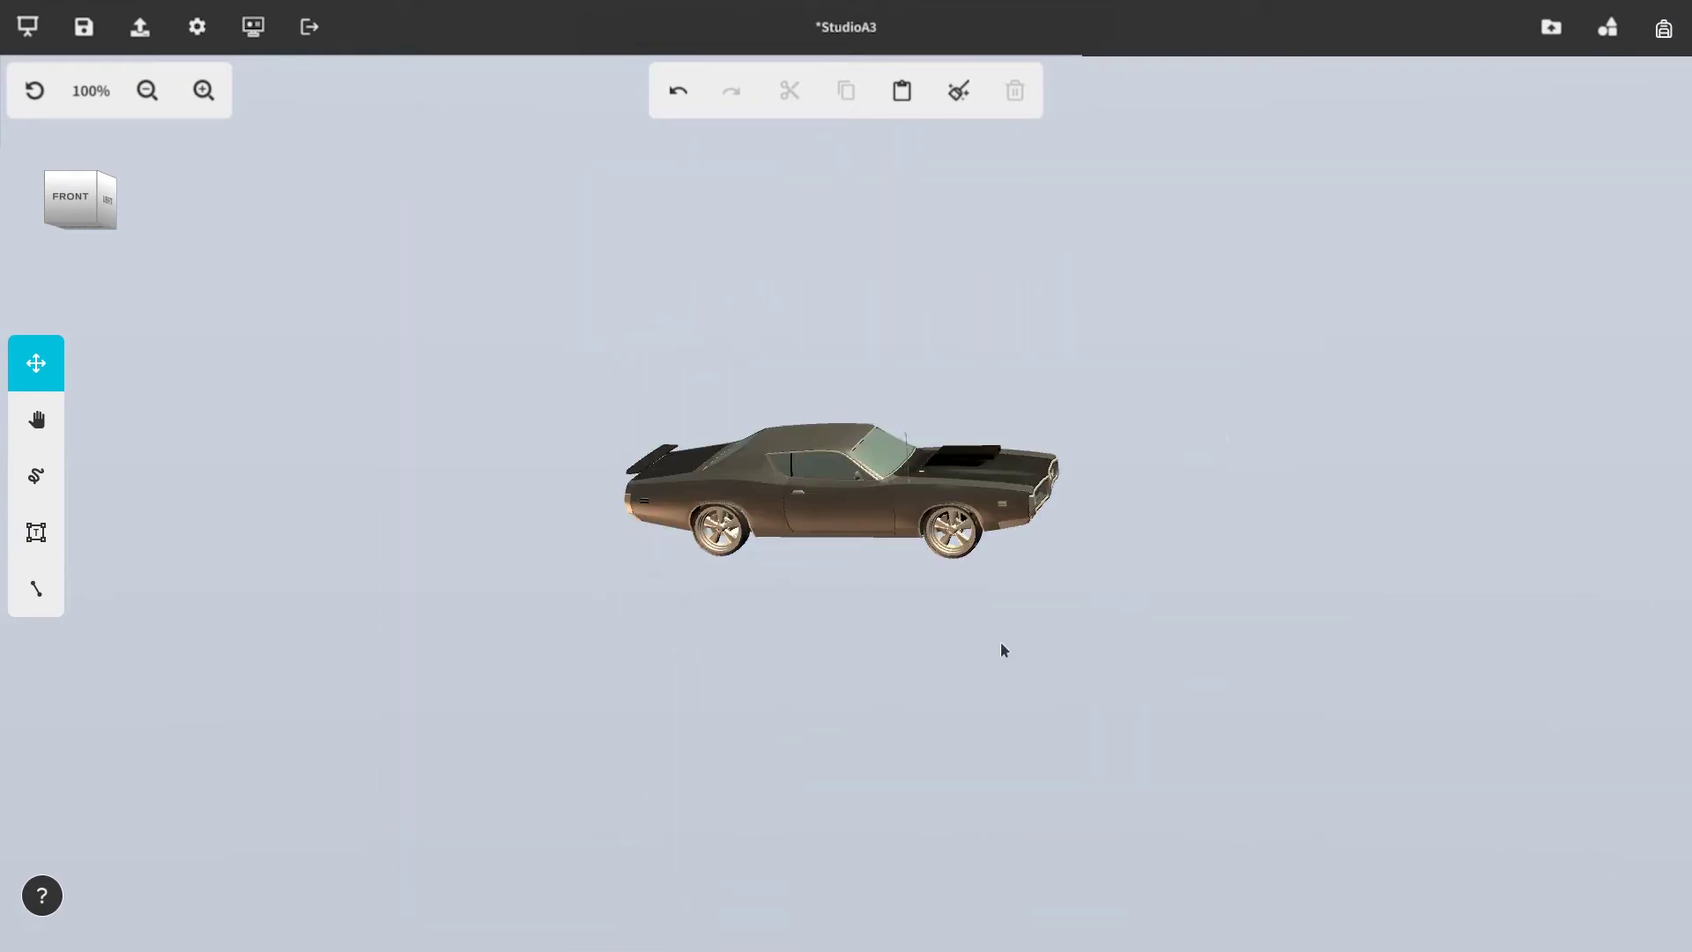
left_click(996, 537)
- Slide the Charger right, rotate it on three axes, and resize it
mouse_move(1200, 843)
left_mouse_down()
mouse_move(1335, 843)
mouse_move(1003, 829)
mouse_move(1105, 834)
mouse_move(1228, 631)
mouse_move(1197, 869)
left_mouse_up()
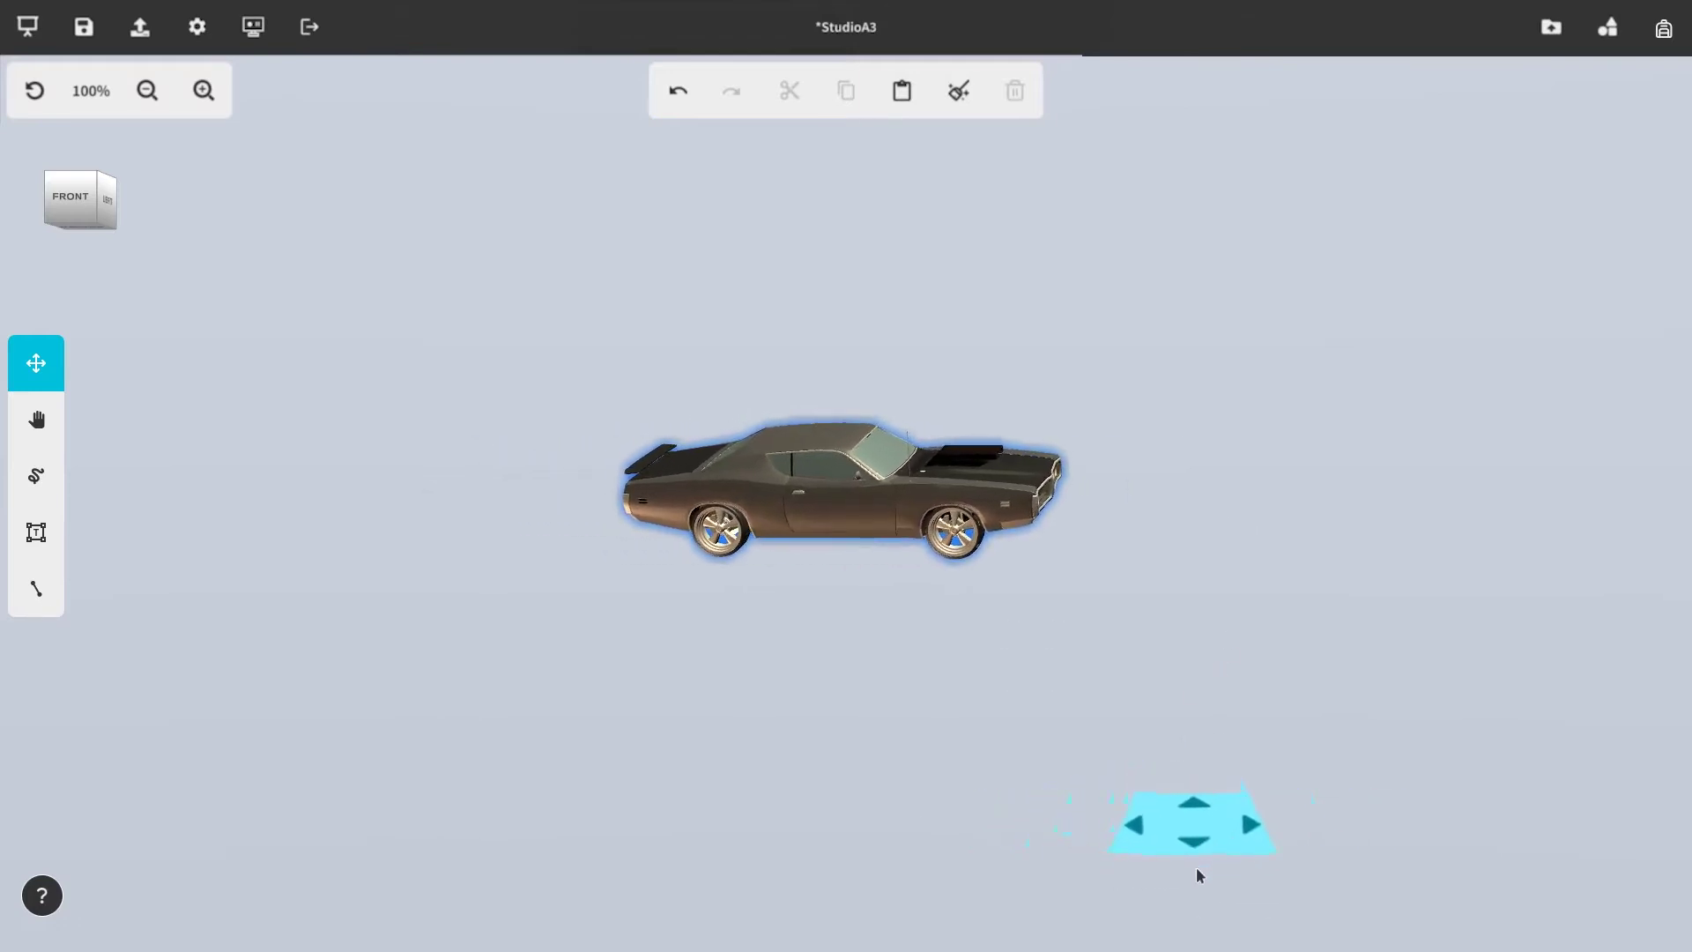
mouse_move(849, 807)
left_mouse_down()
mouse_move(932, 829)
mouse_move(1016, 816)
left_mouse_up()
left_click_drag(502, 476, 446, 574)
left_click_drag(849, 131, 997, 198)
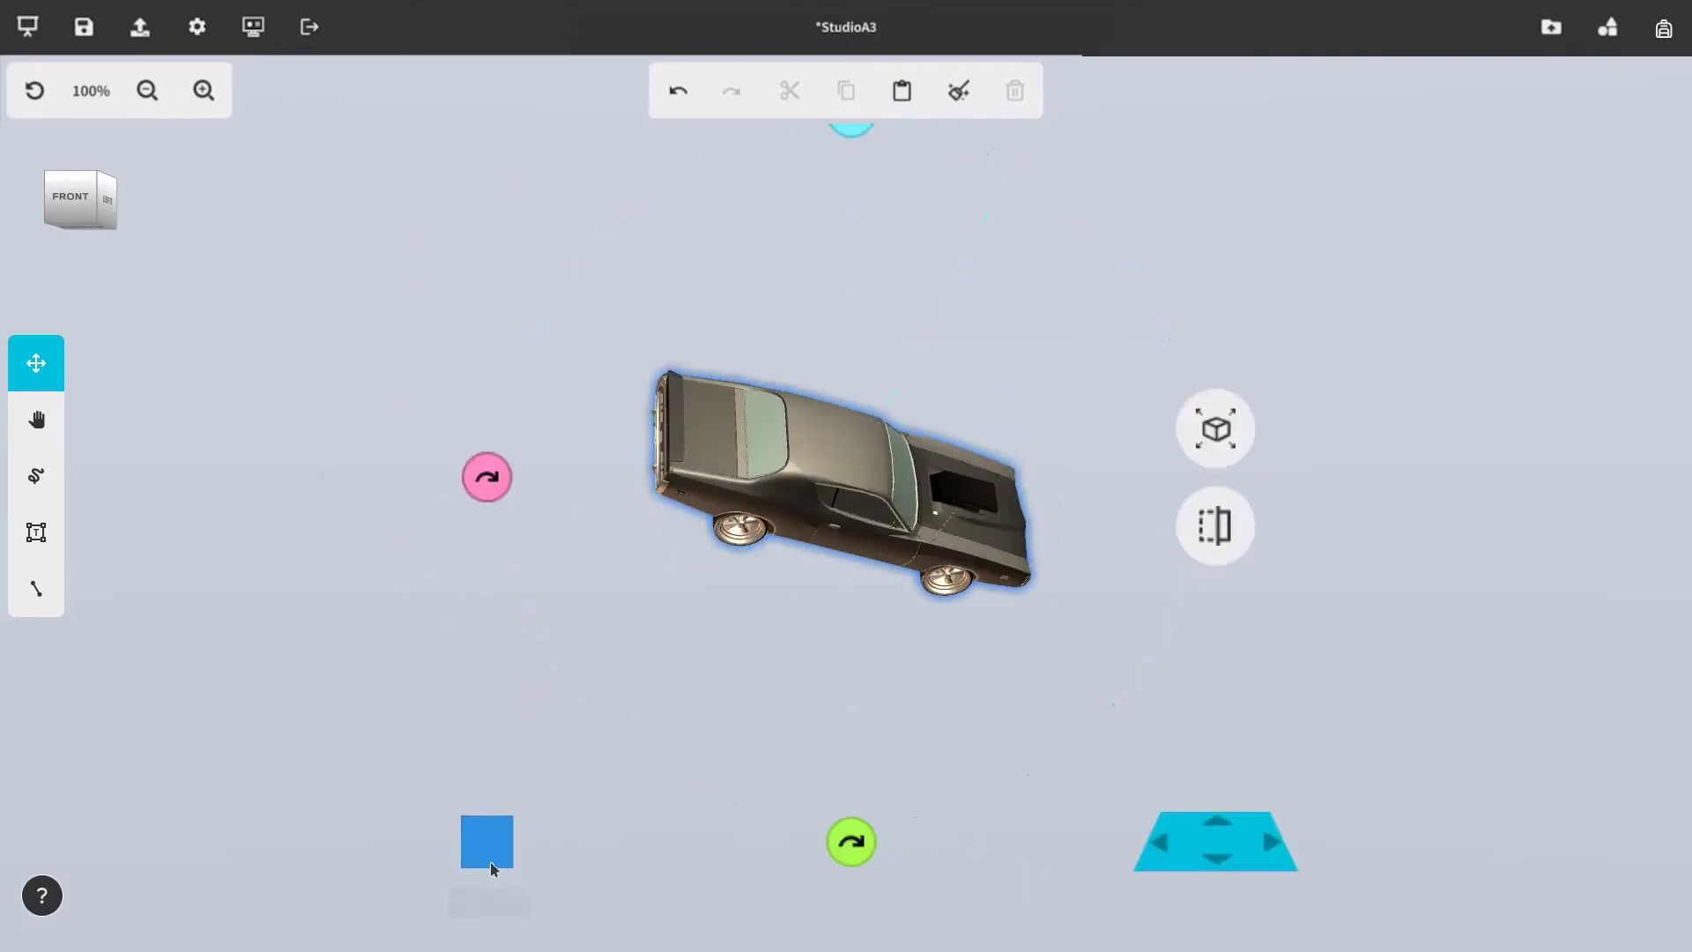
left_click_drag(490, 867, 541, 869)
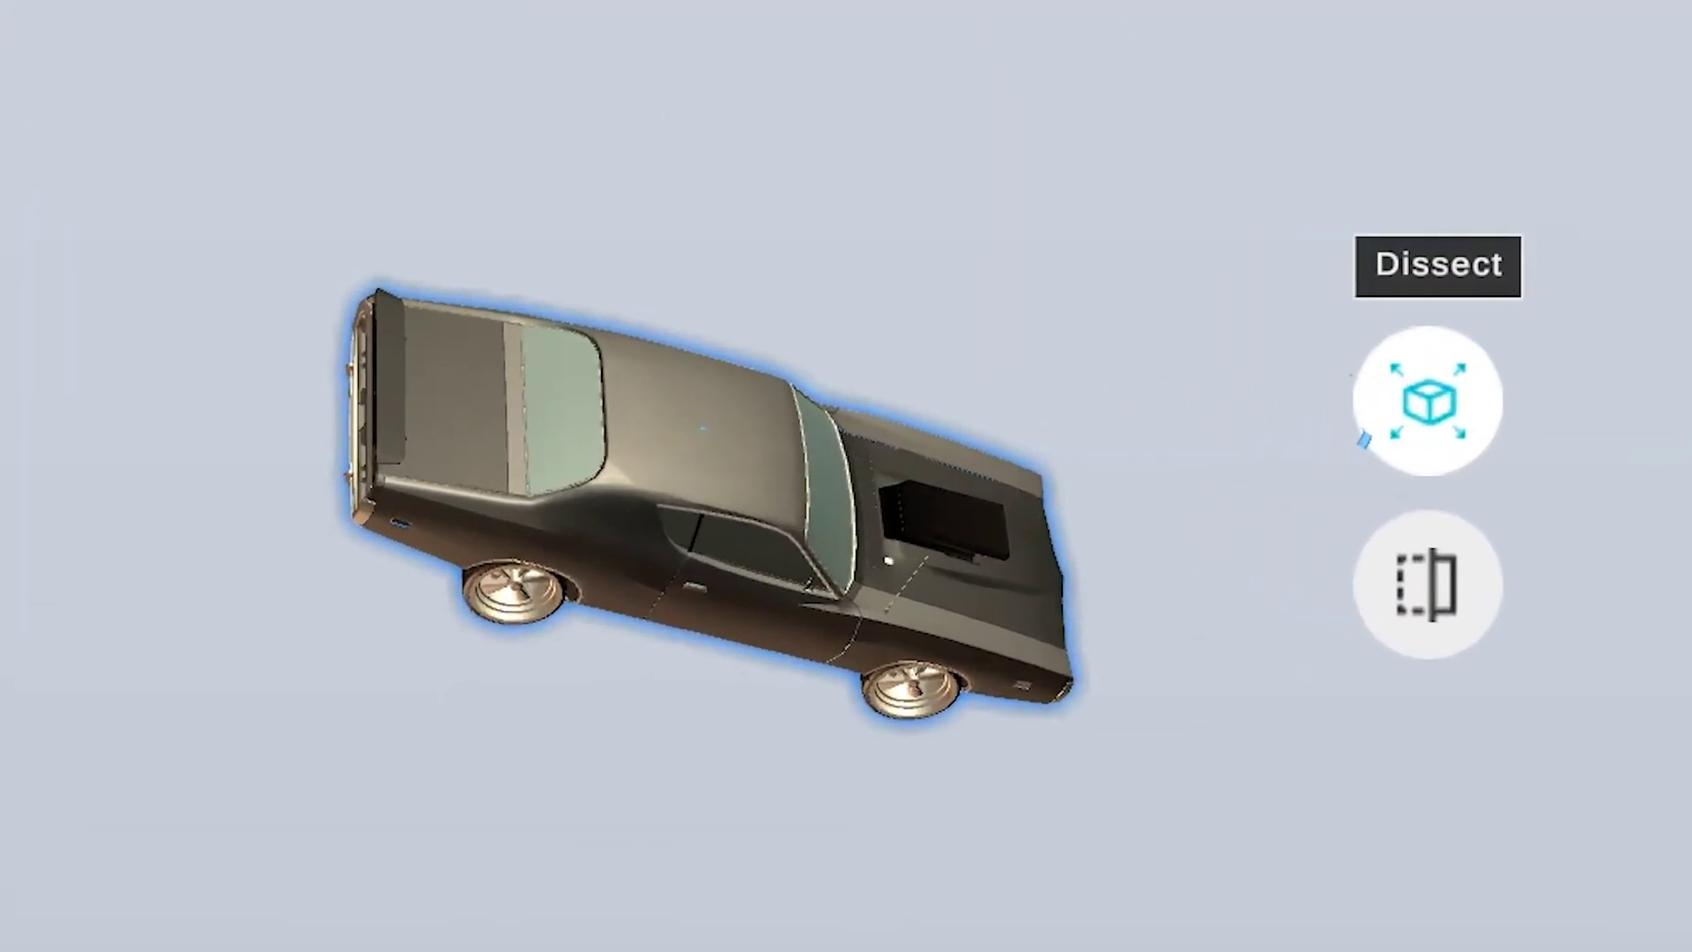
- Dissect the Charger into its named parts
left_click(1368, 435)
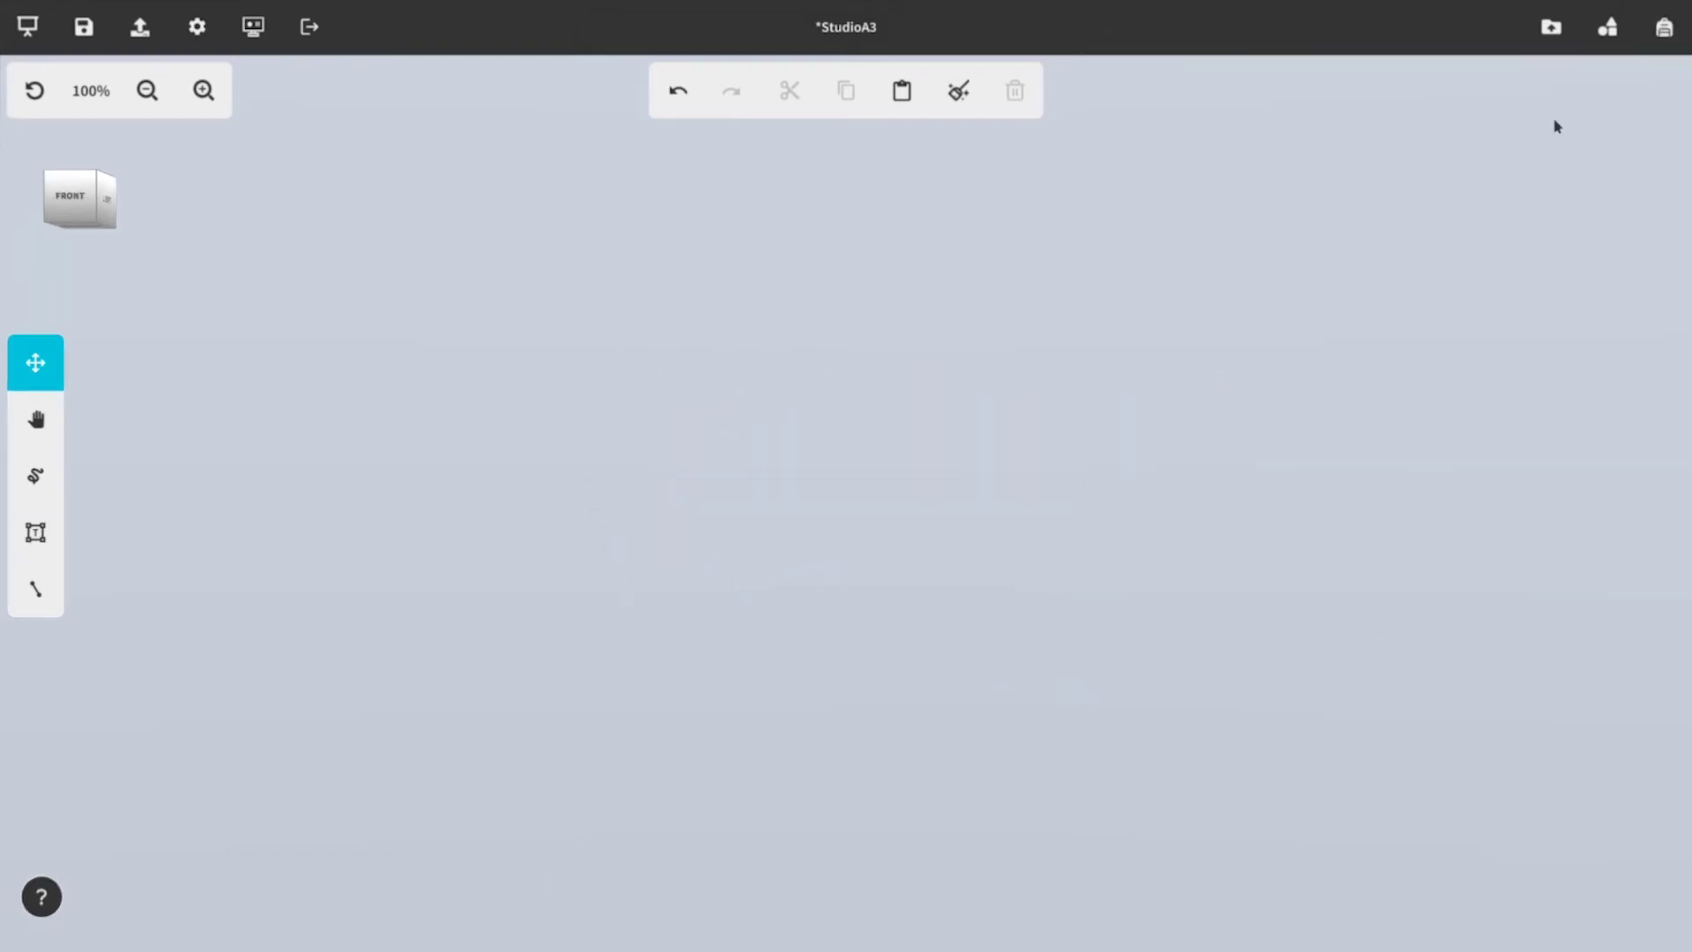
- Import the engine picture from the A3 video folder as an image
left_click(1561, 44)
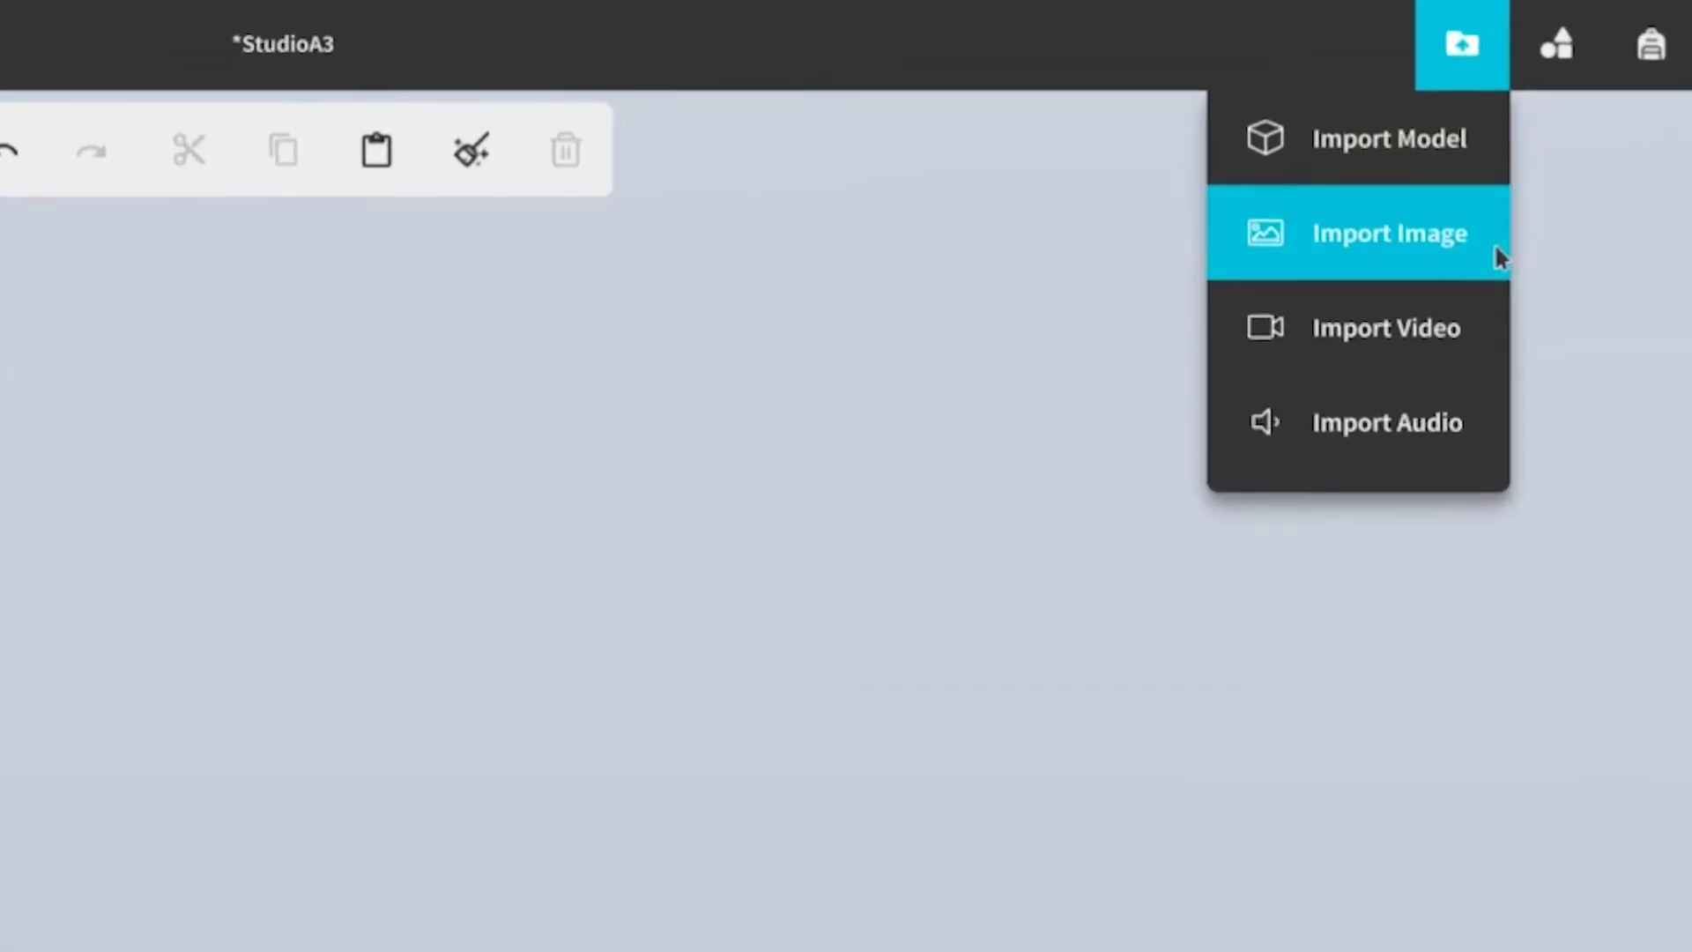
left_click(1494, 241)
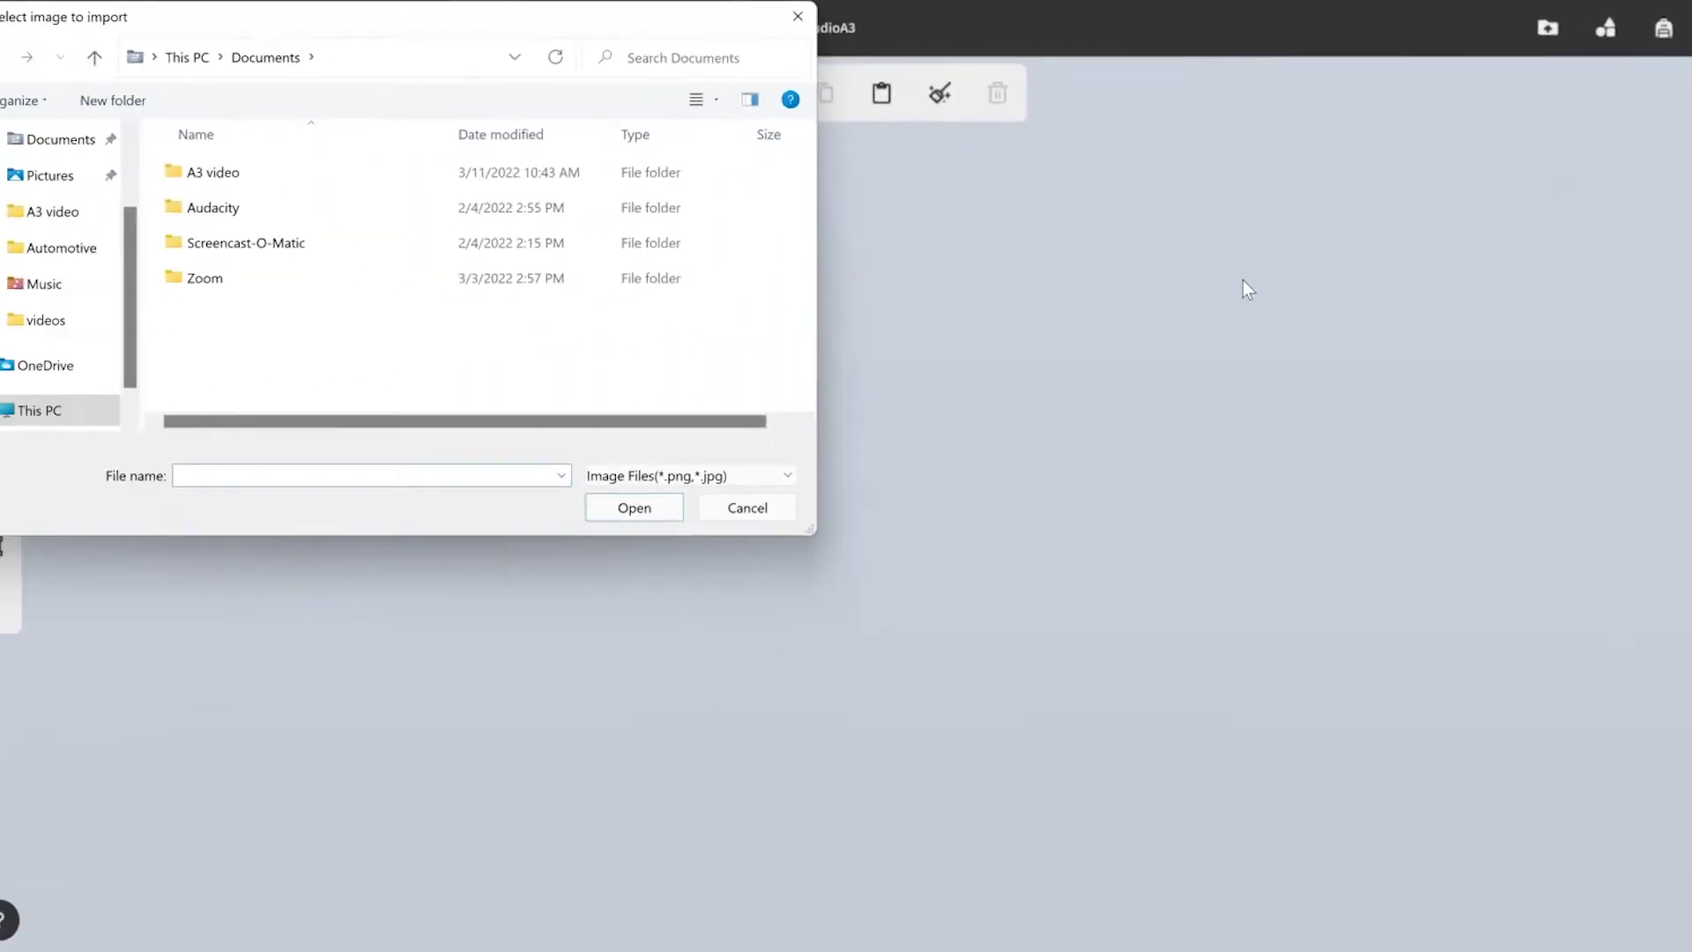
double_click(374, 166)
double_click(256, 181)
- Import the video file into the scene
left_click(1551, 27)
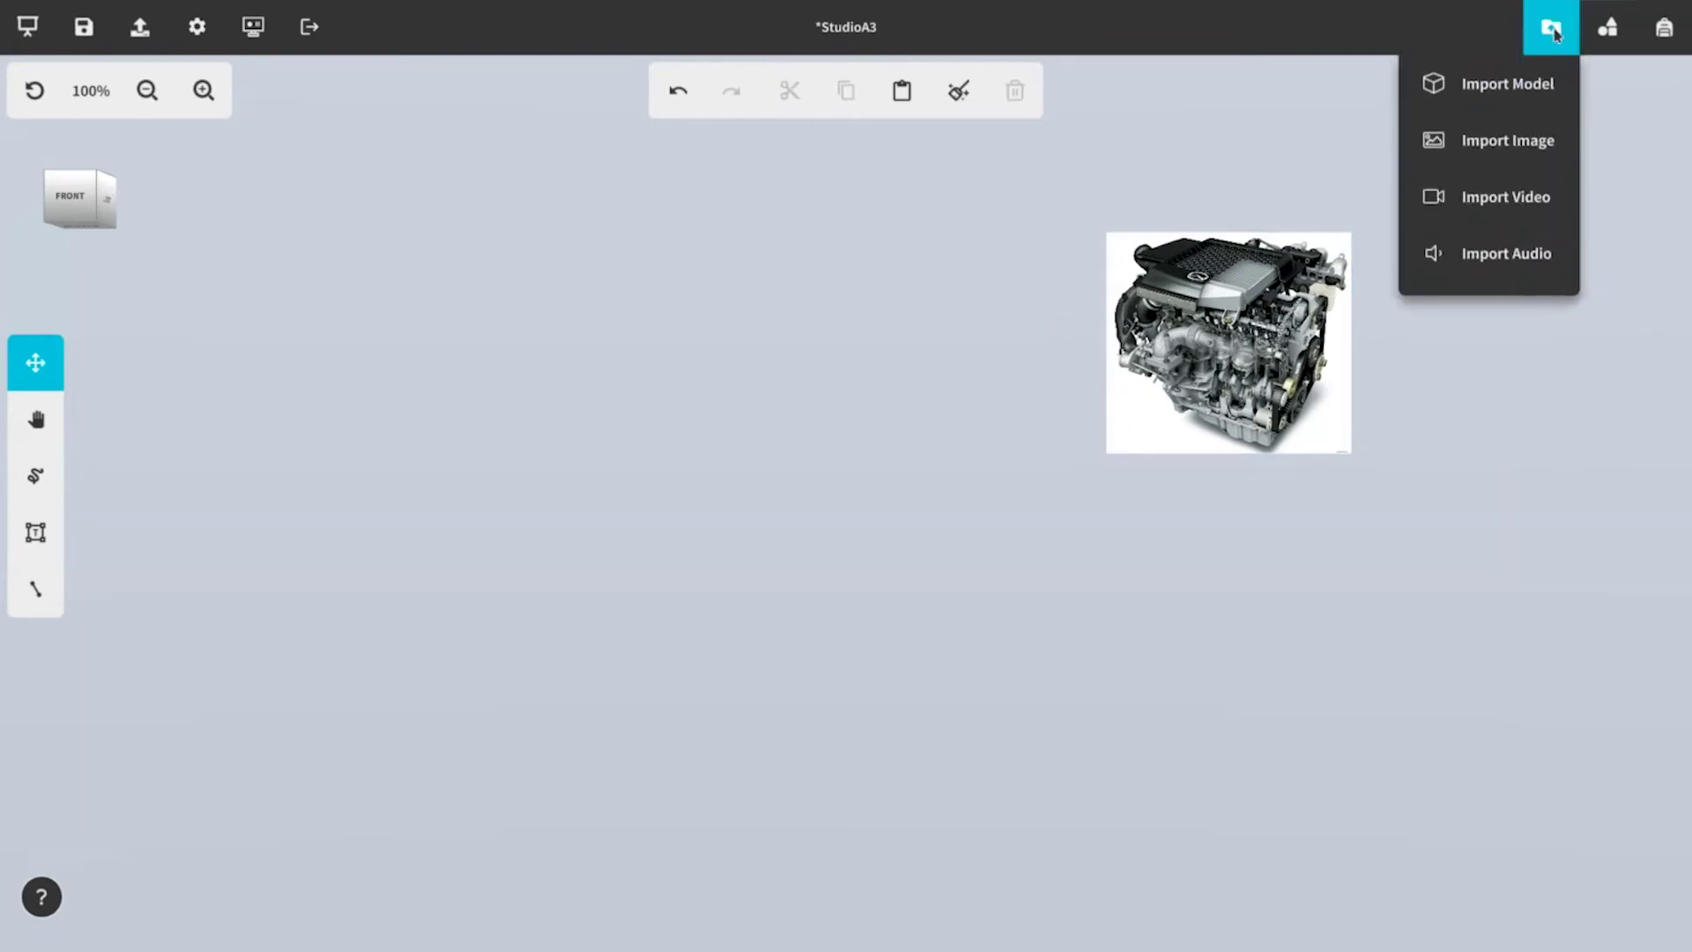
left_click(1562, 190)
left_click(256, 198)
left_click(661, 495)
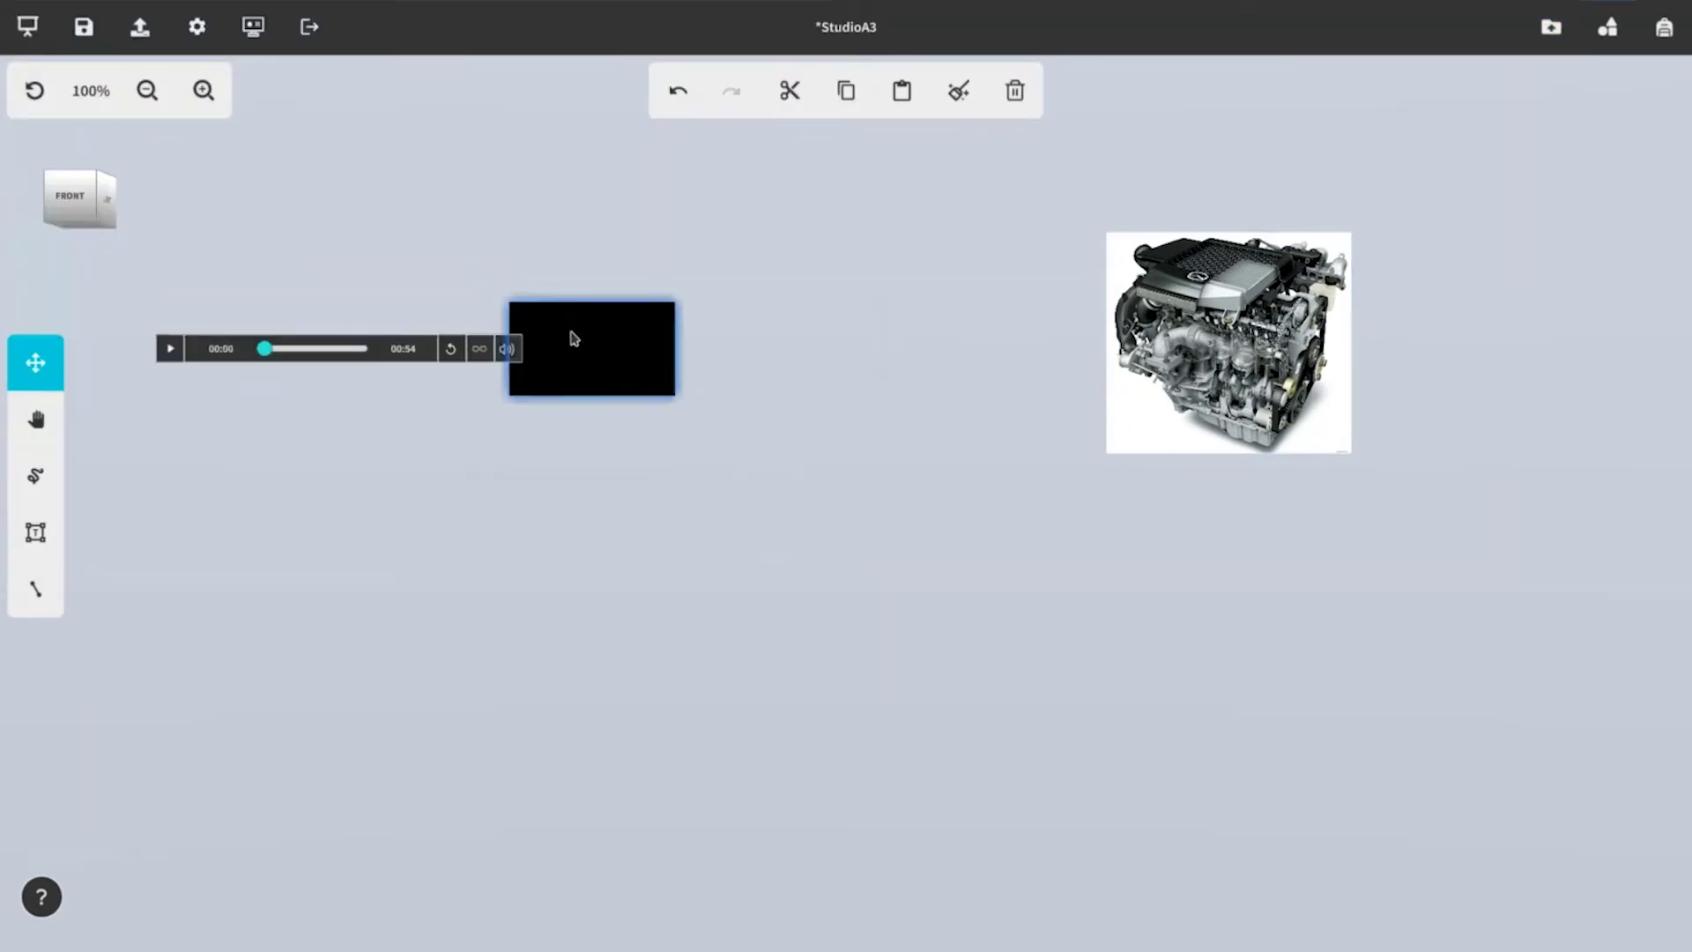
left_click(1613, 529)
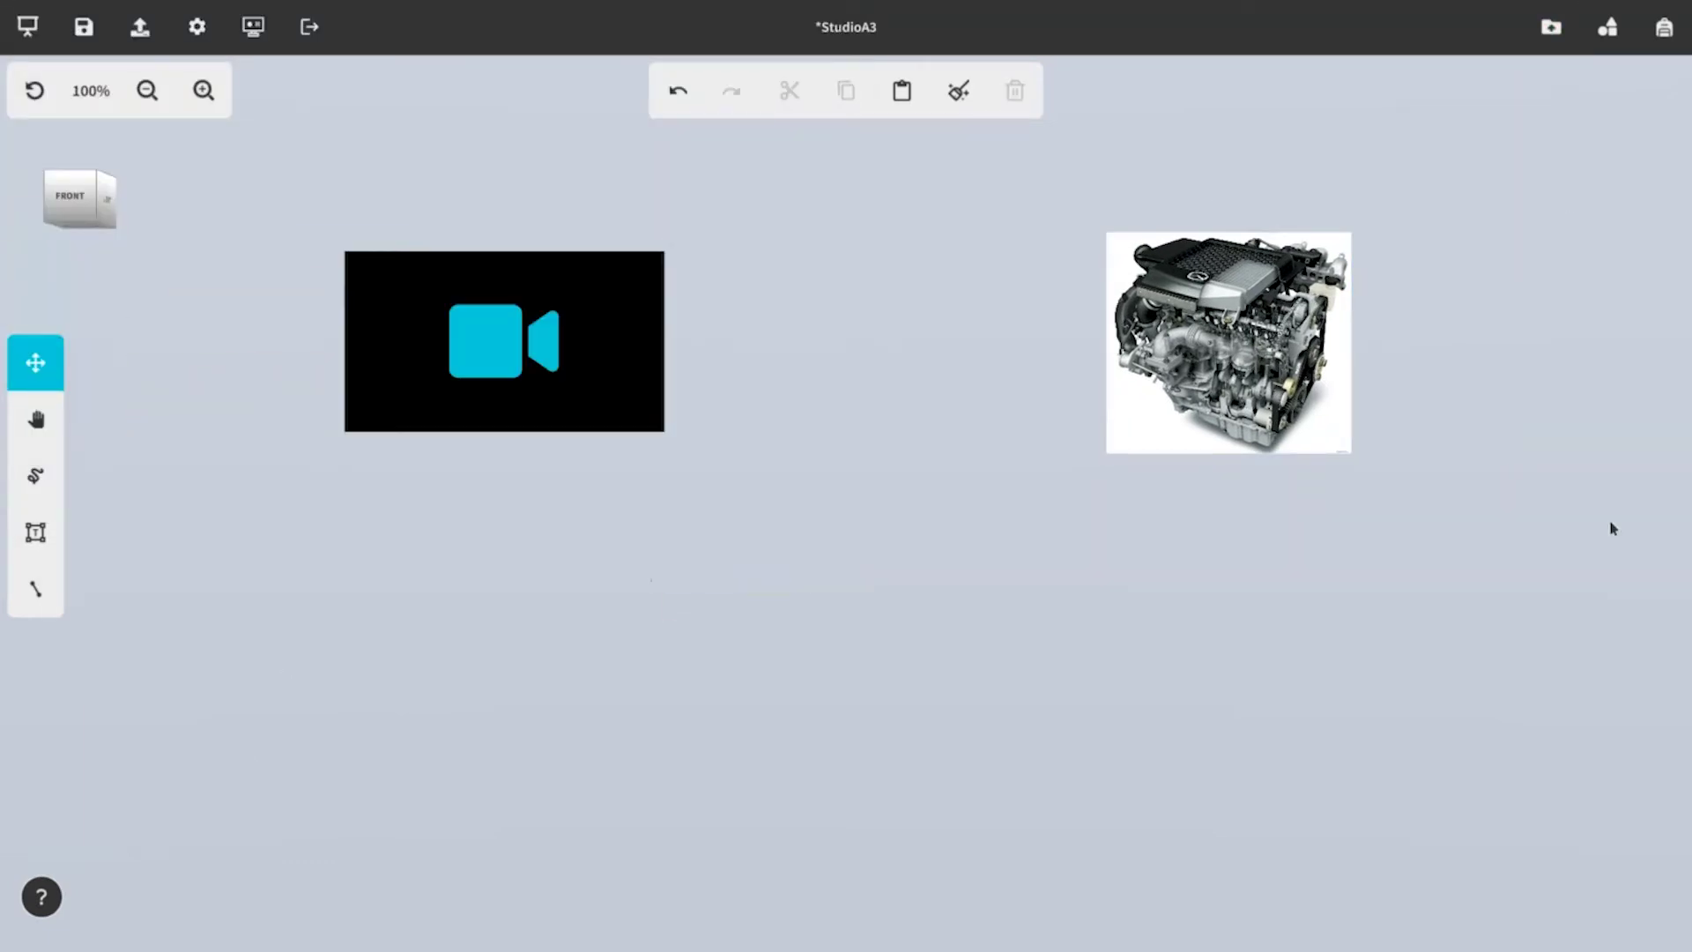
- Import the audio clip and move it to the lower right
left_click(1553, 28)
left_click(1489, 253)
left_click(265, 166)
left_click(657, 501)
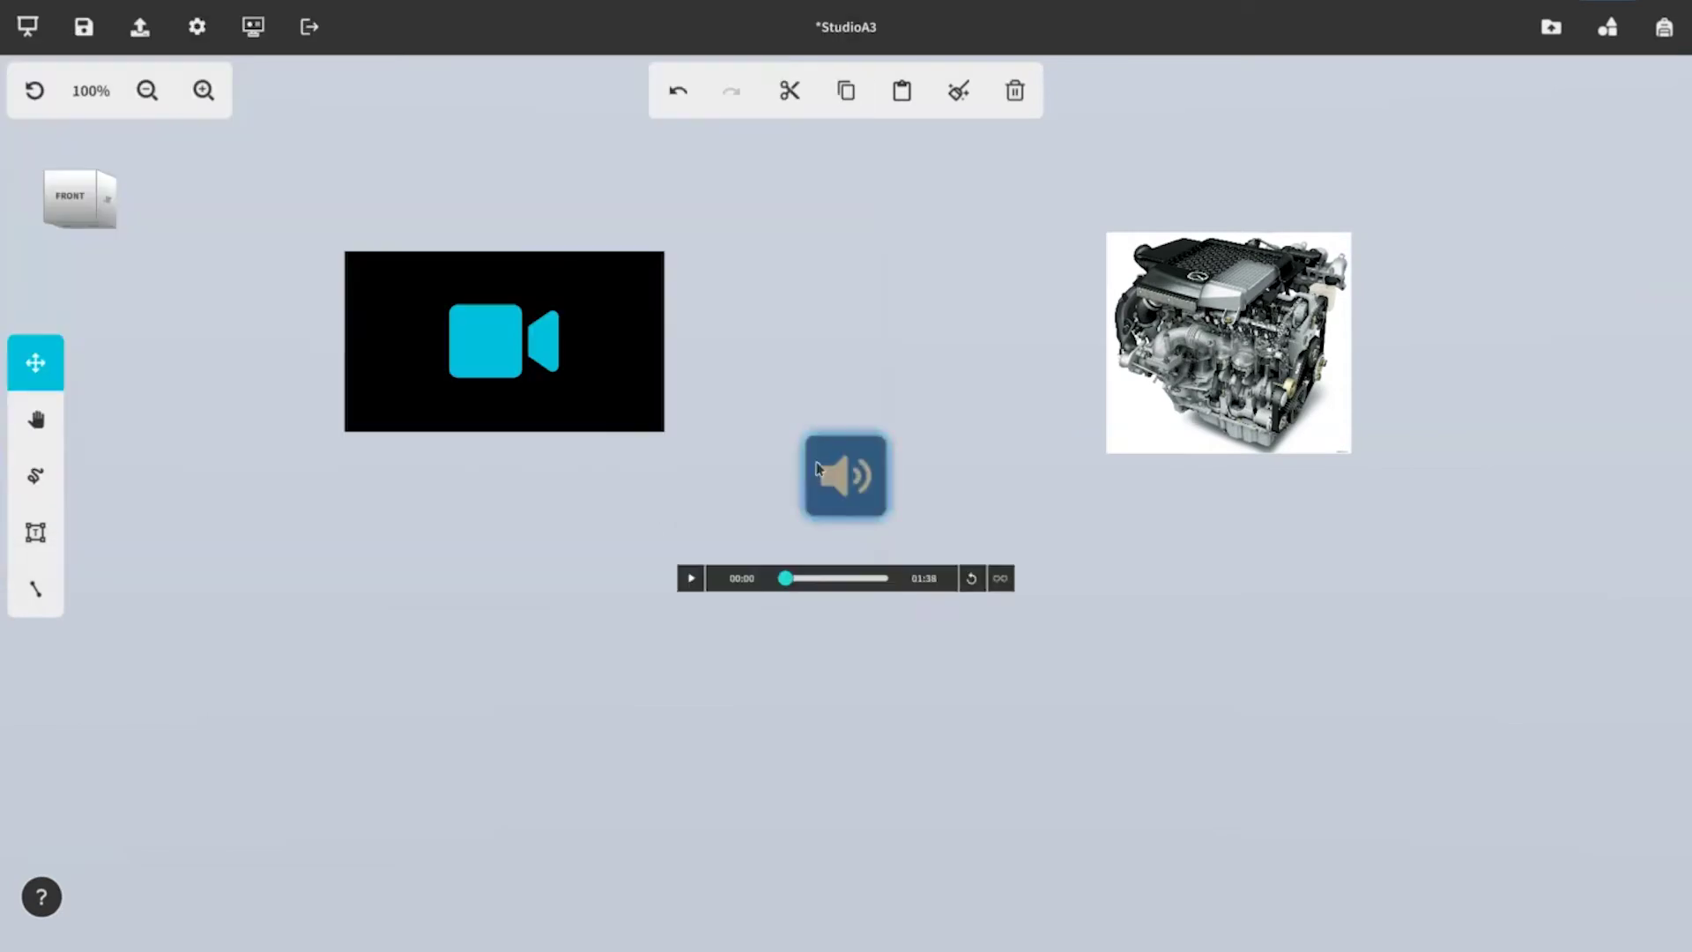
left_click_drag(816, 469, 1124, 665)
left_click(1385, 648)
- Import the Victorian House tinker.obj model and reposition it
left_click(1553, 40)
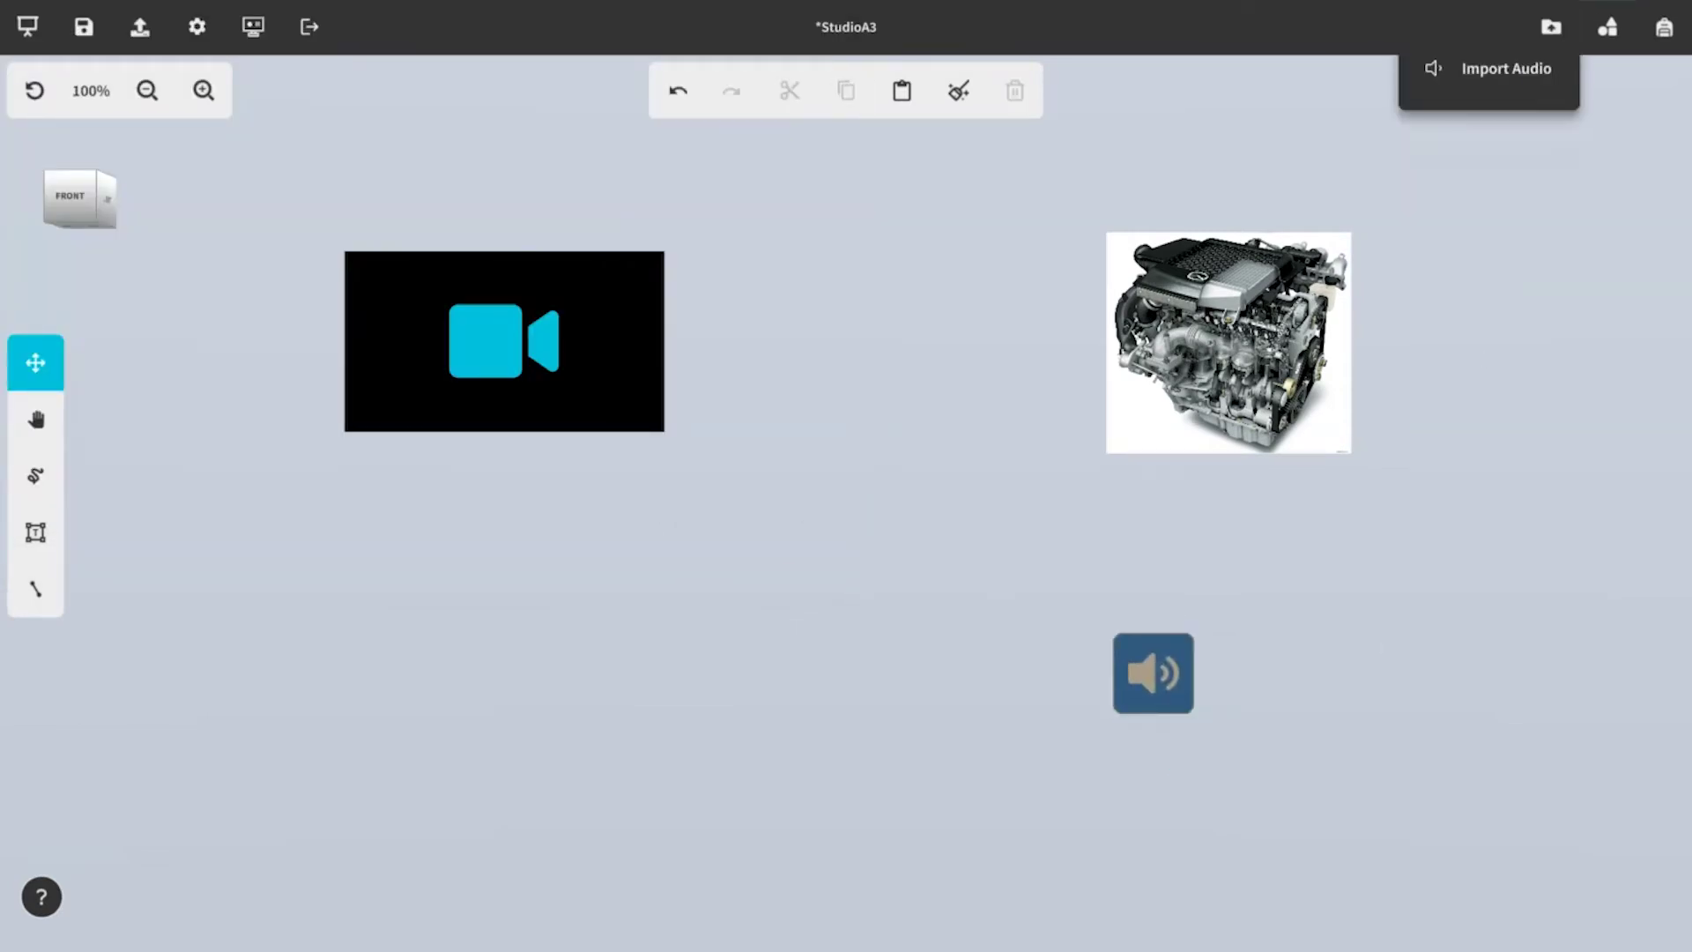
left_click(1489, 84)
double_click(291, 167)
left_click(255, 168)
left_click(661, 495)
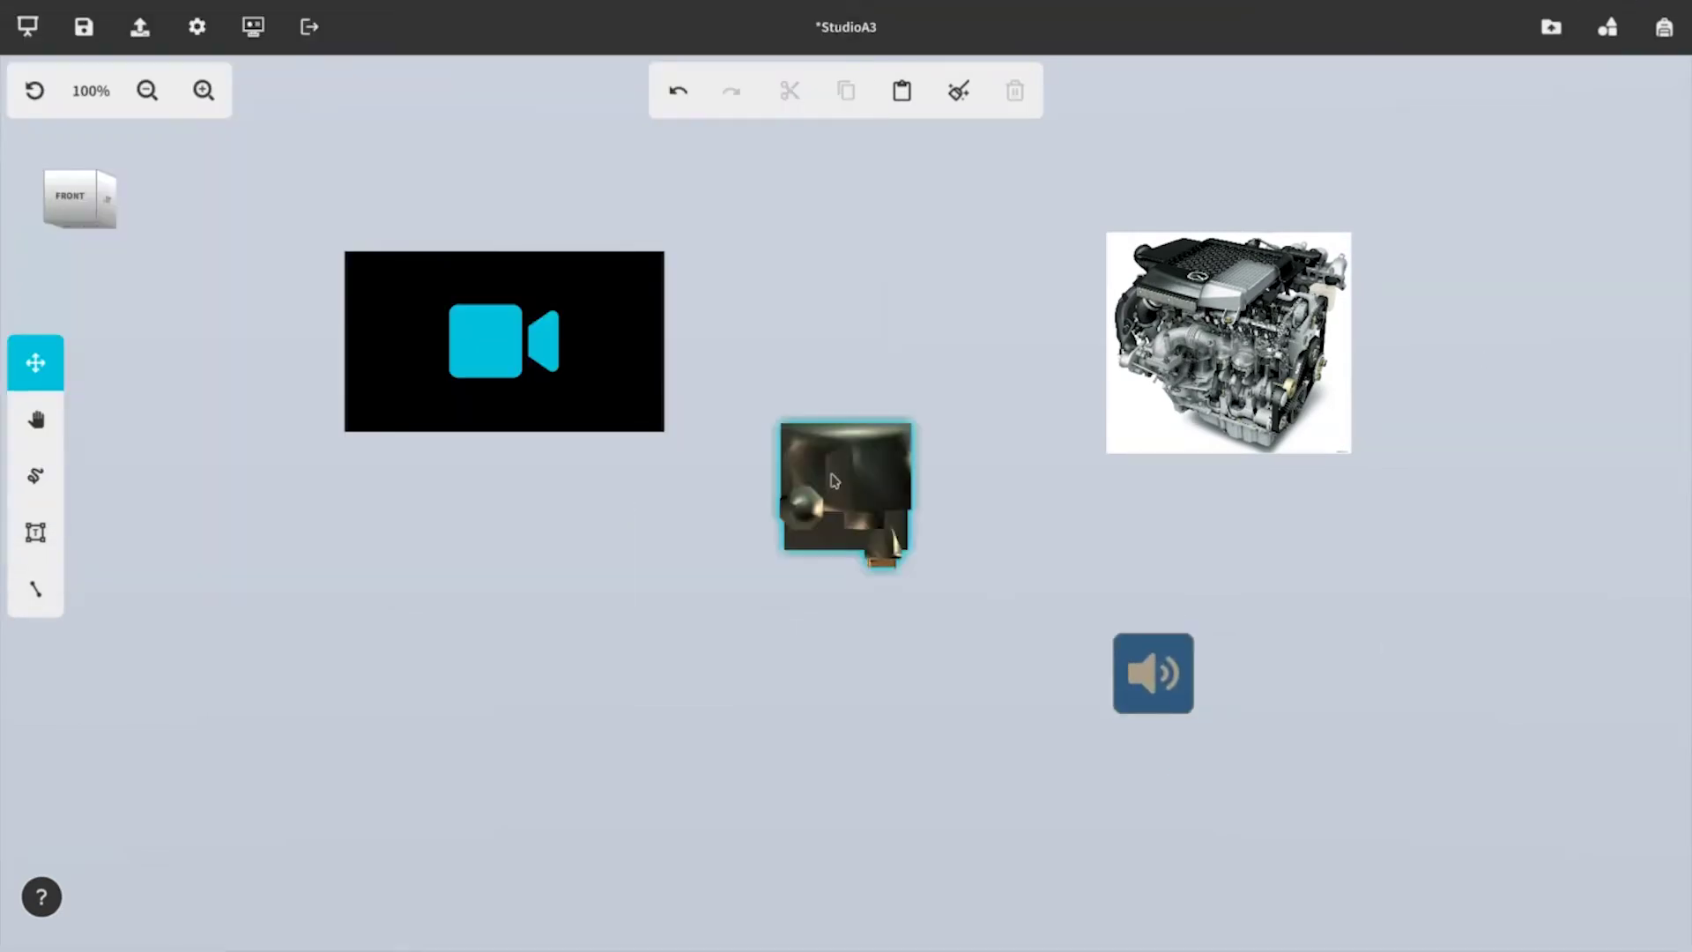
left_click_drag(846, 493, 529, 680)
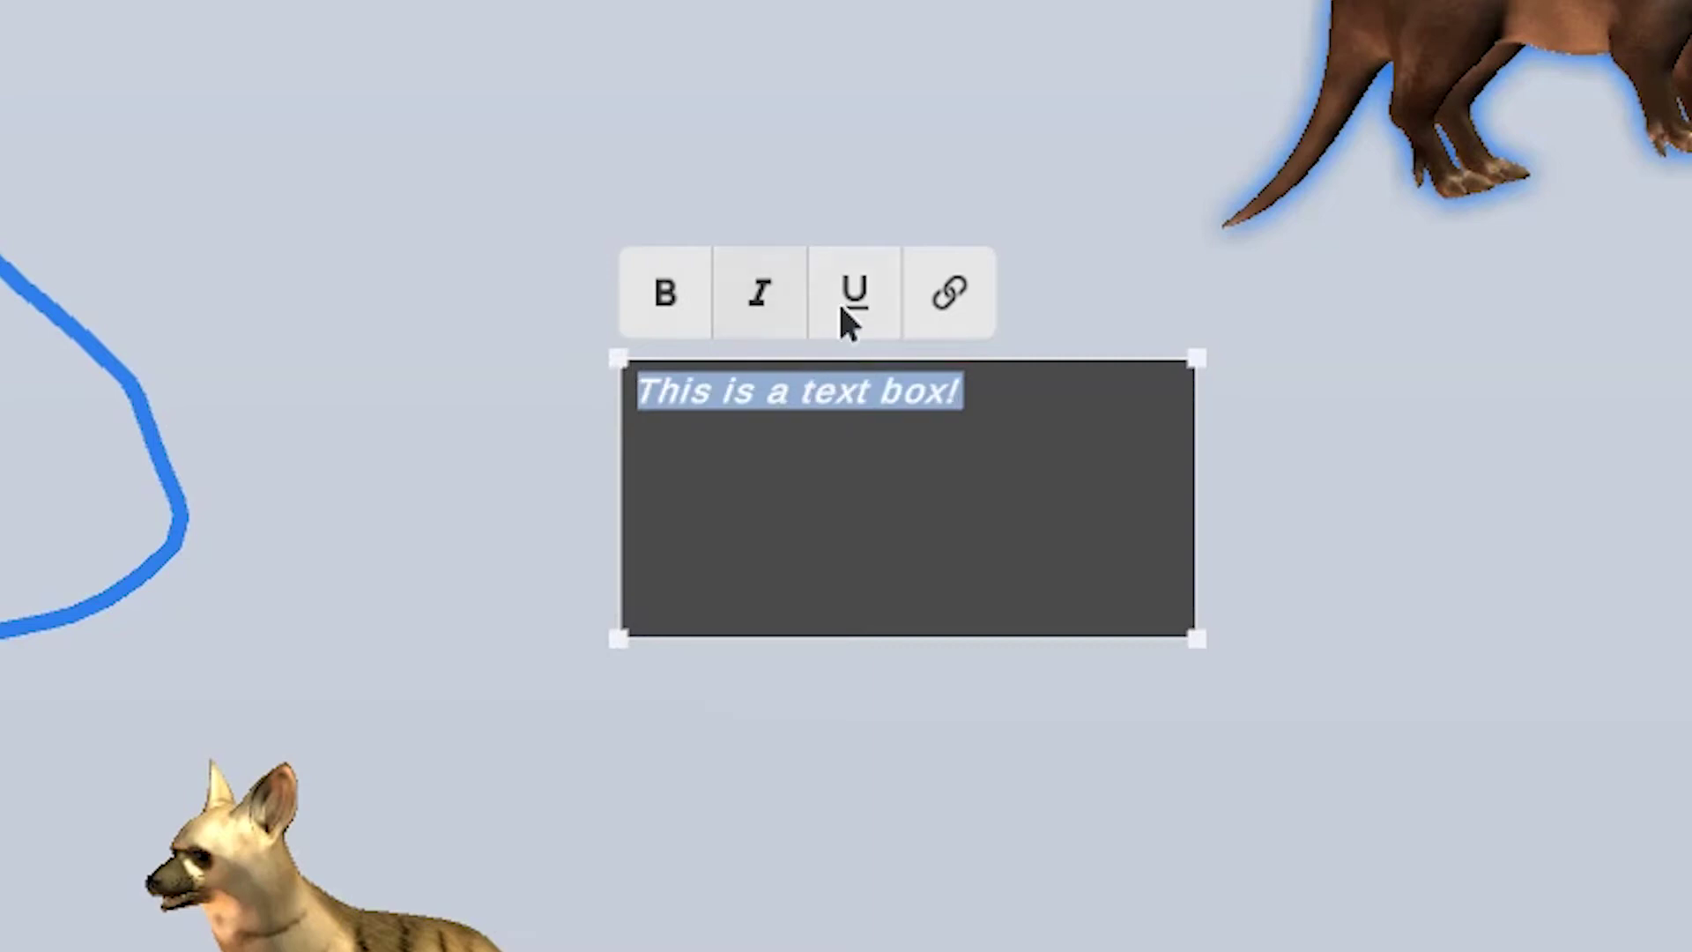
- Add a link to zspace.com/edu displayed as 'EDU Site' in the text box
left_click(920, 304)
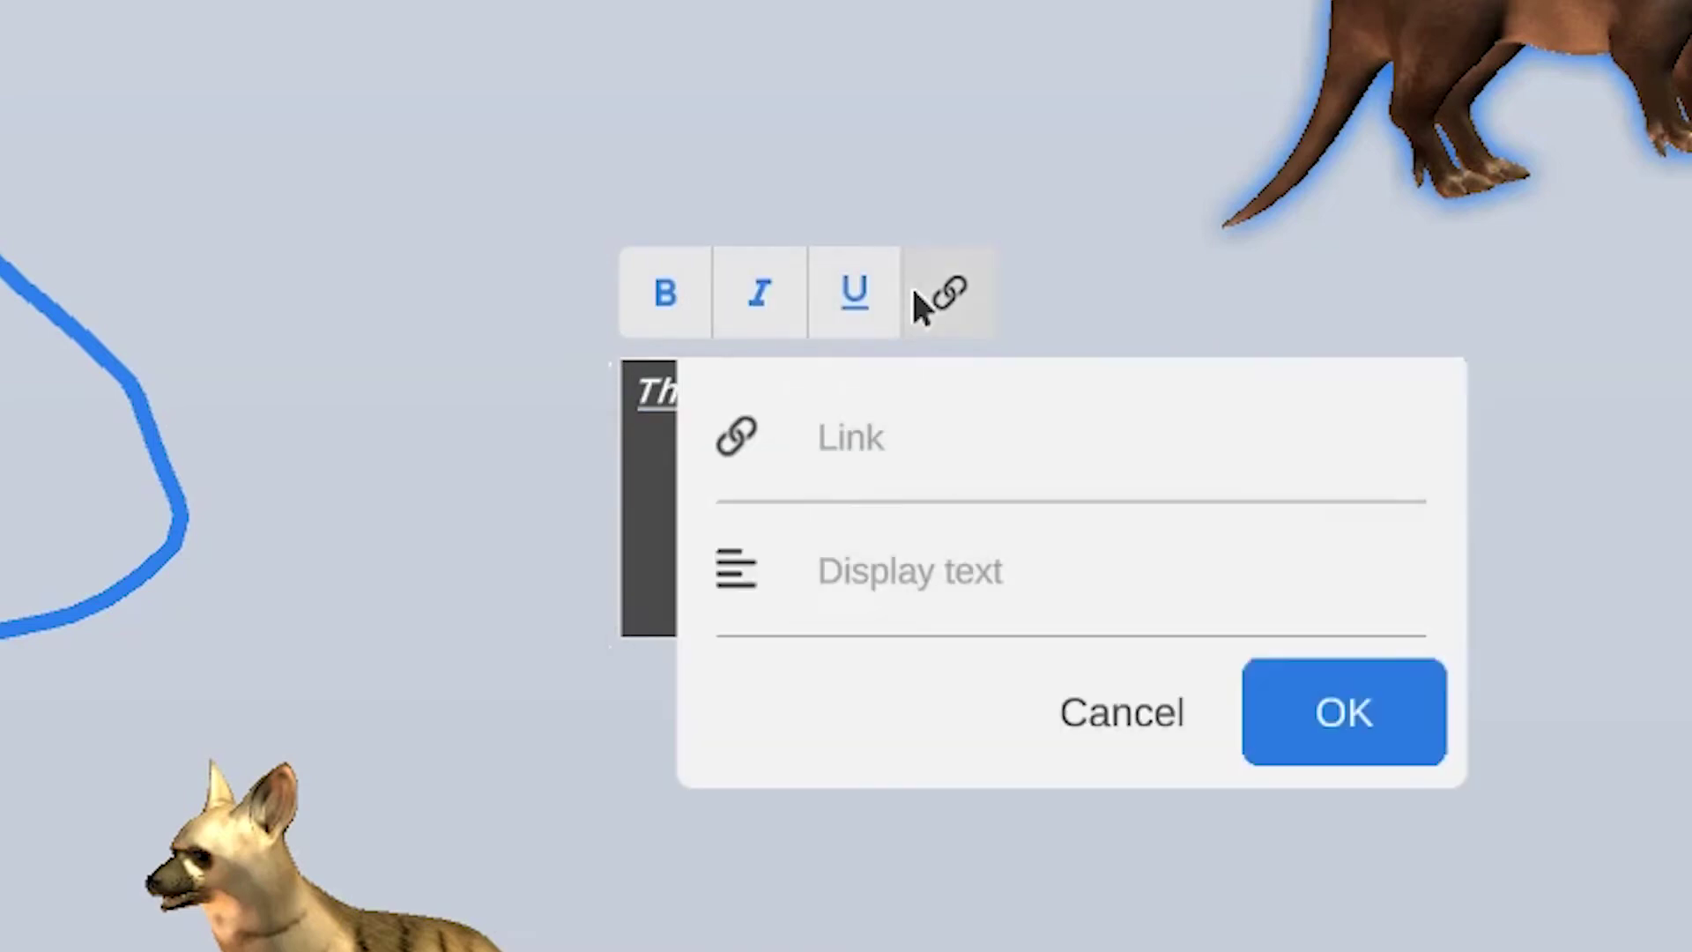
type("zspace.com/edu")
left_click(1047, 580)
type("EDU Site")
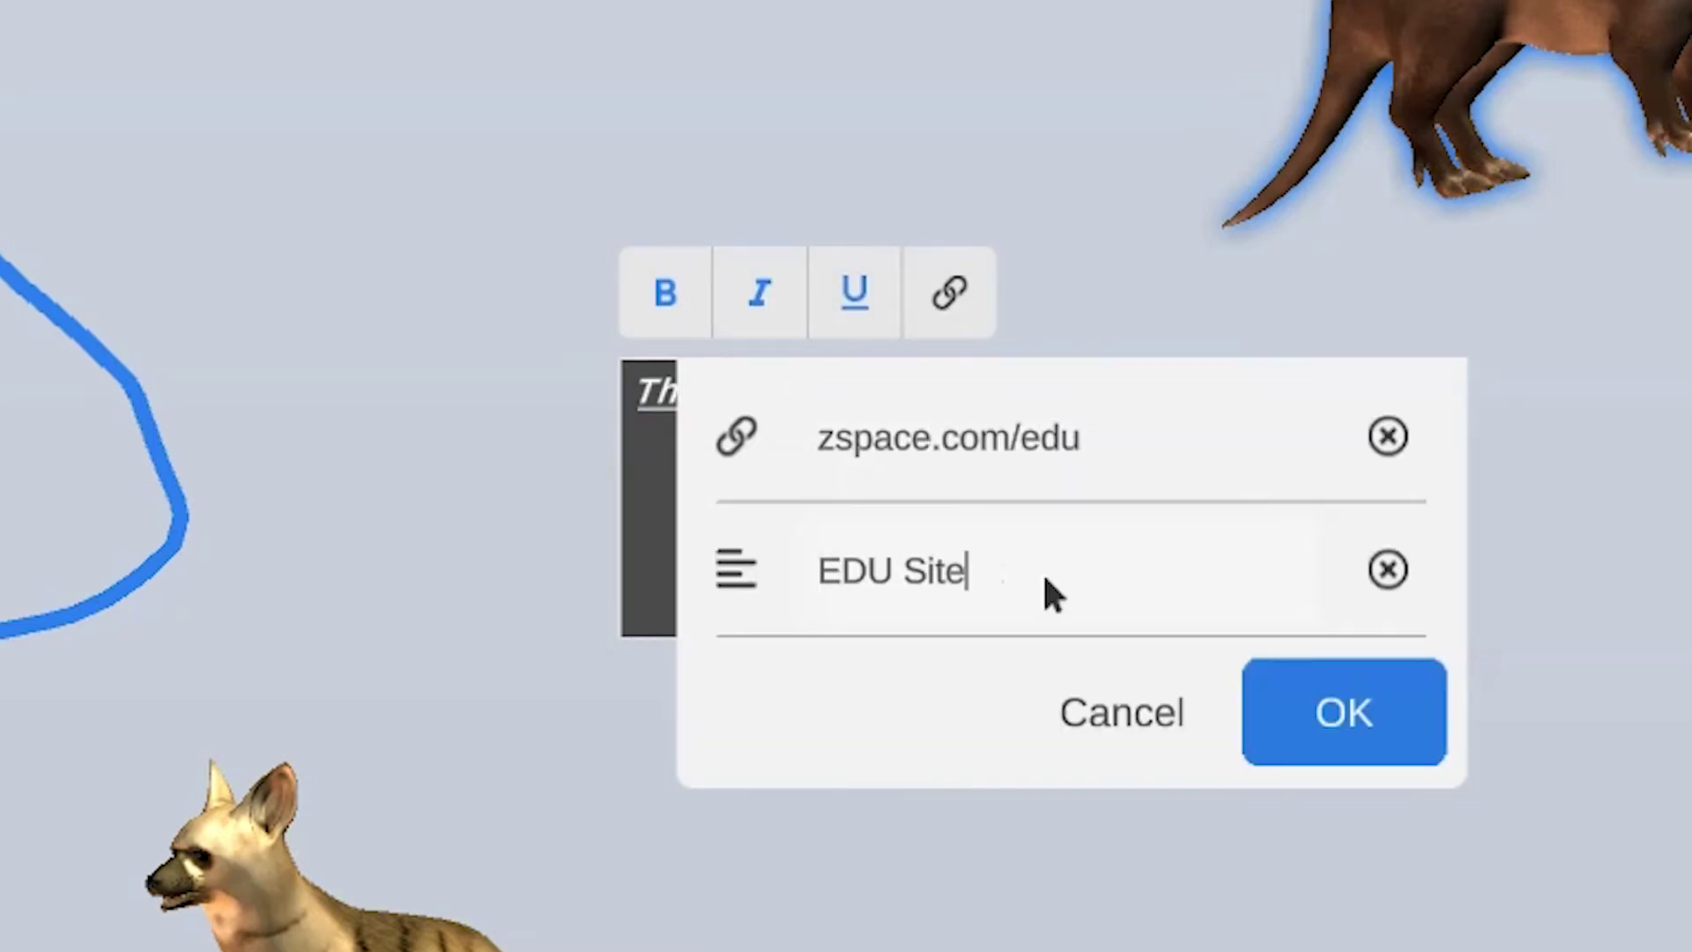
left_click(1274, 727)
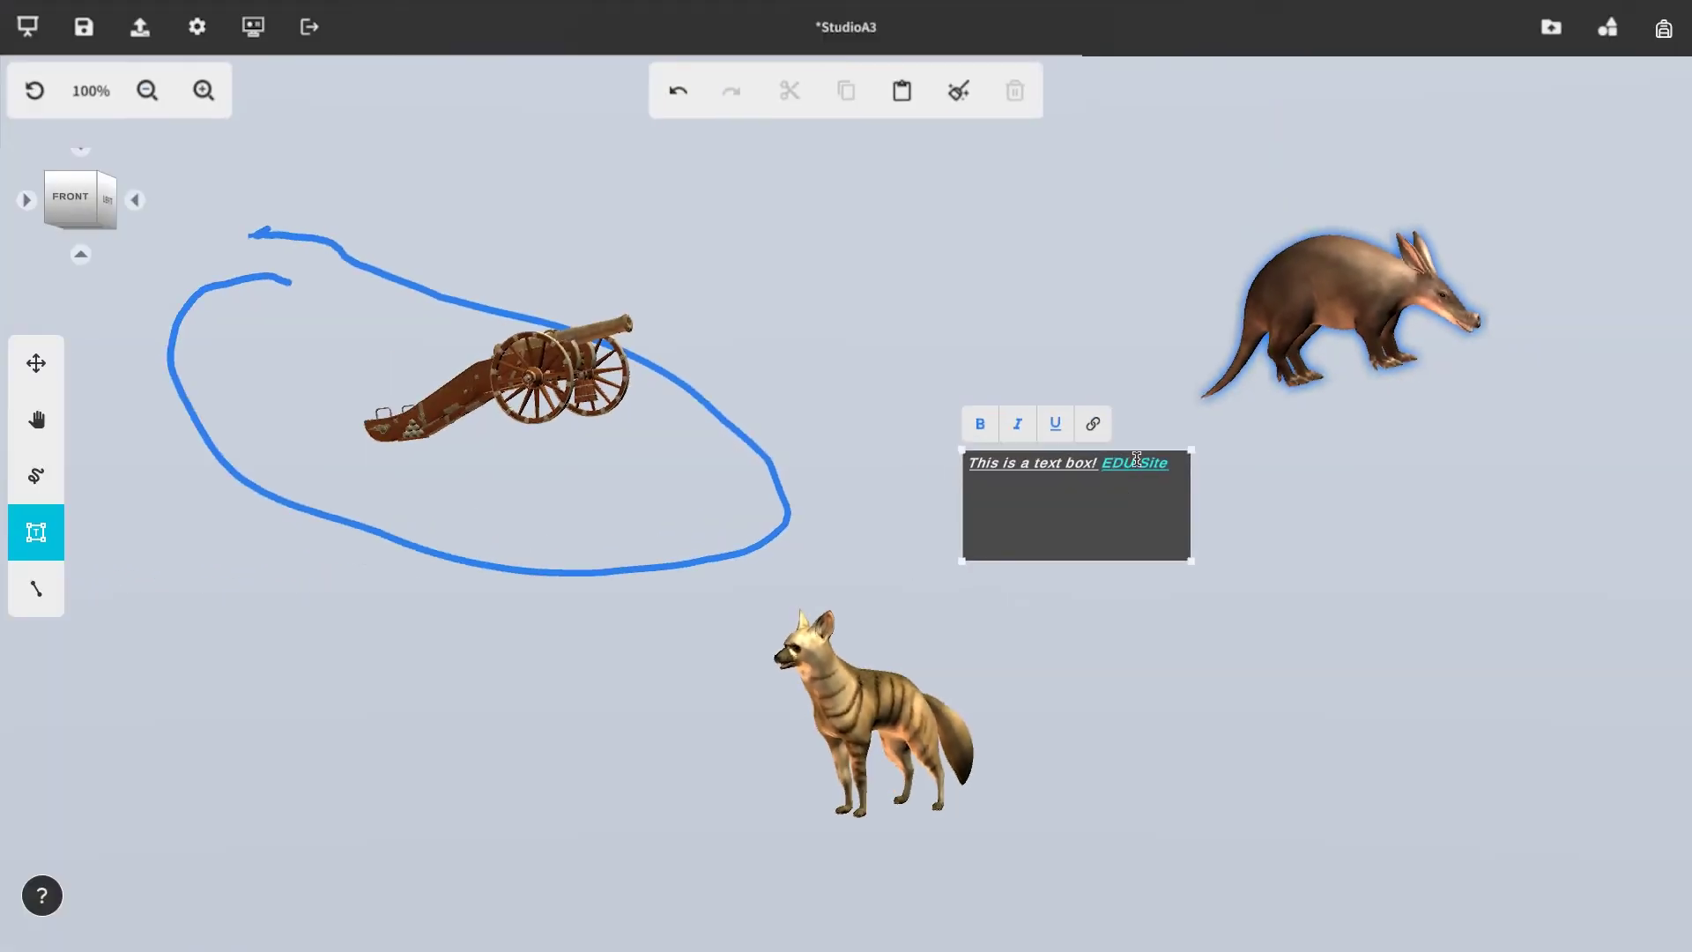
left_click(1500, 541)
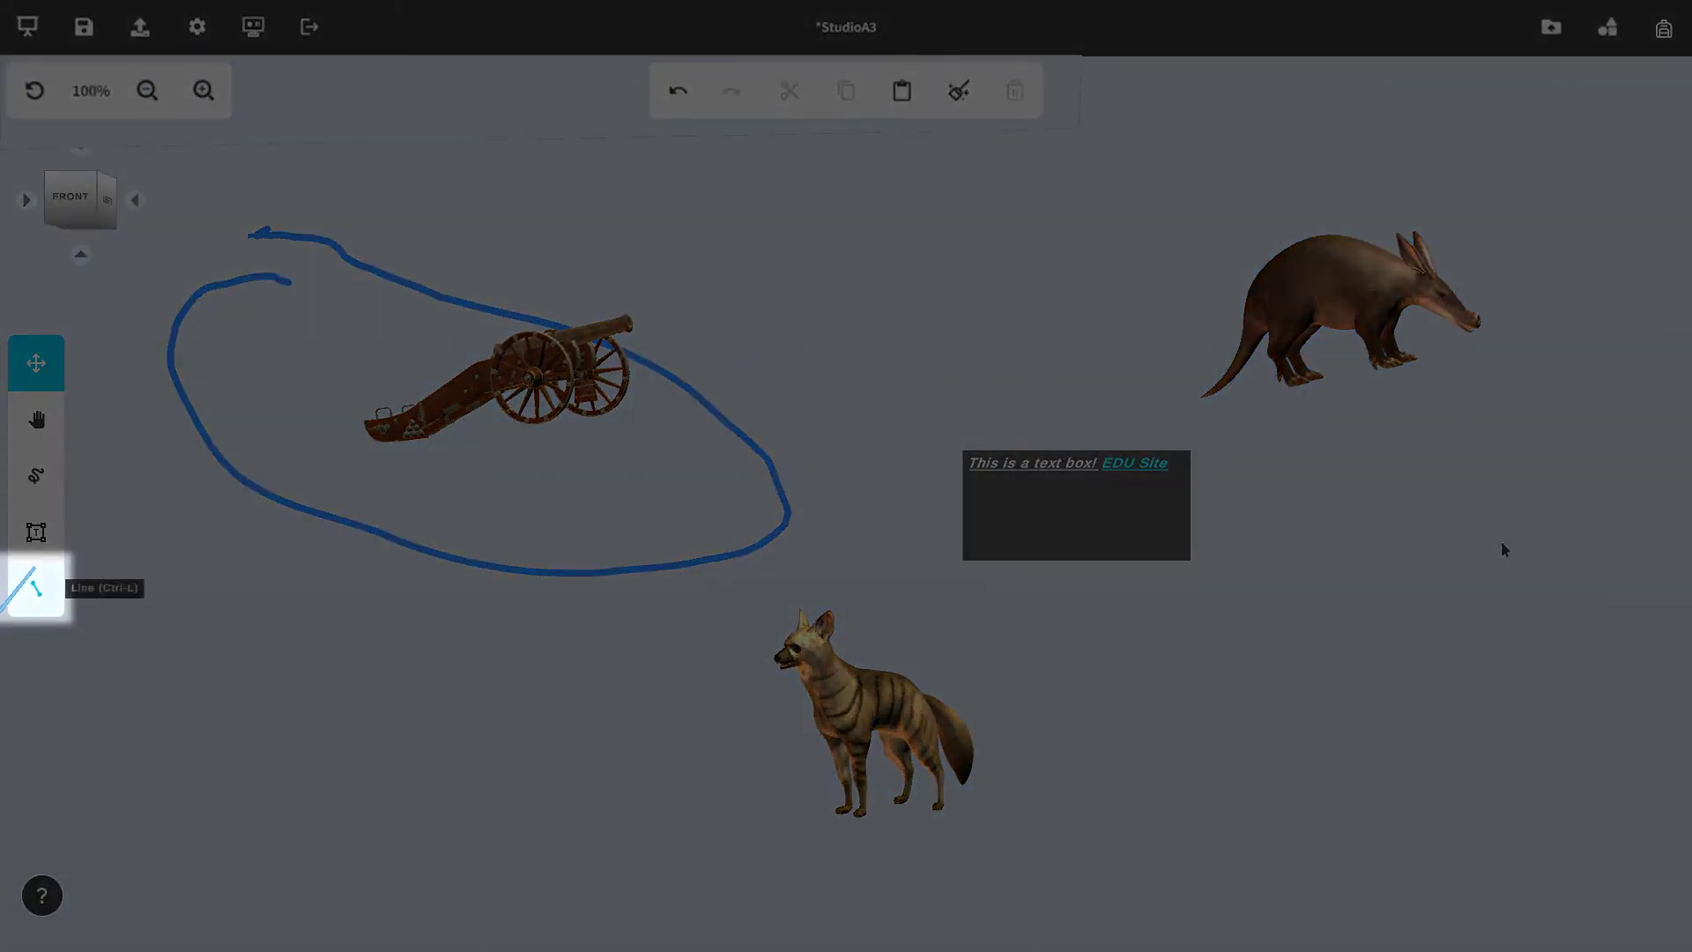
key("ctrl+l")
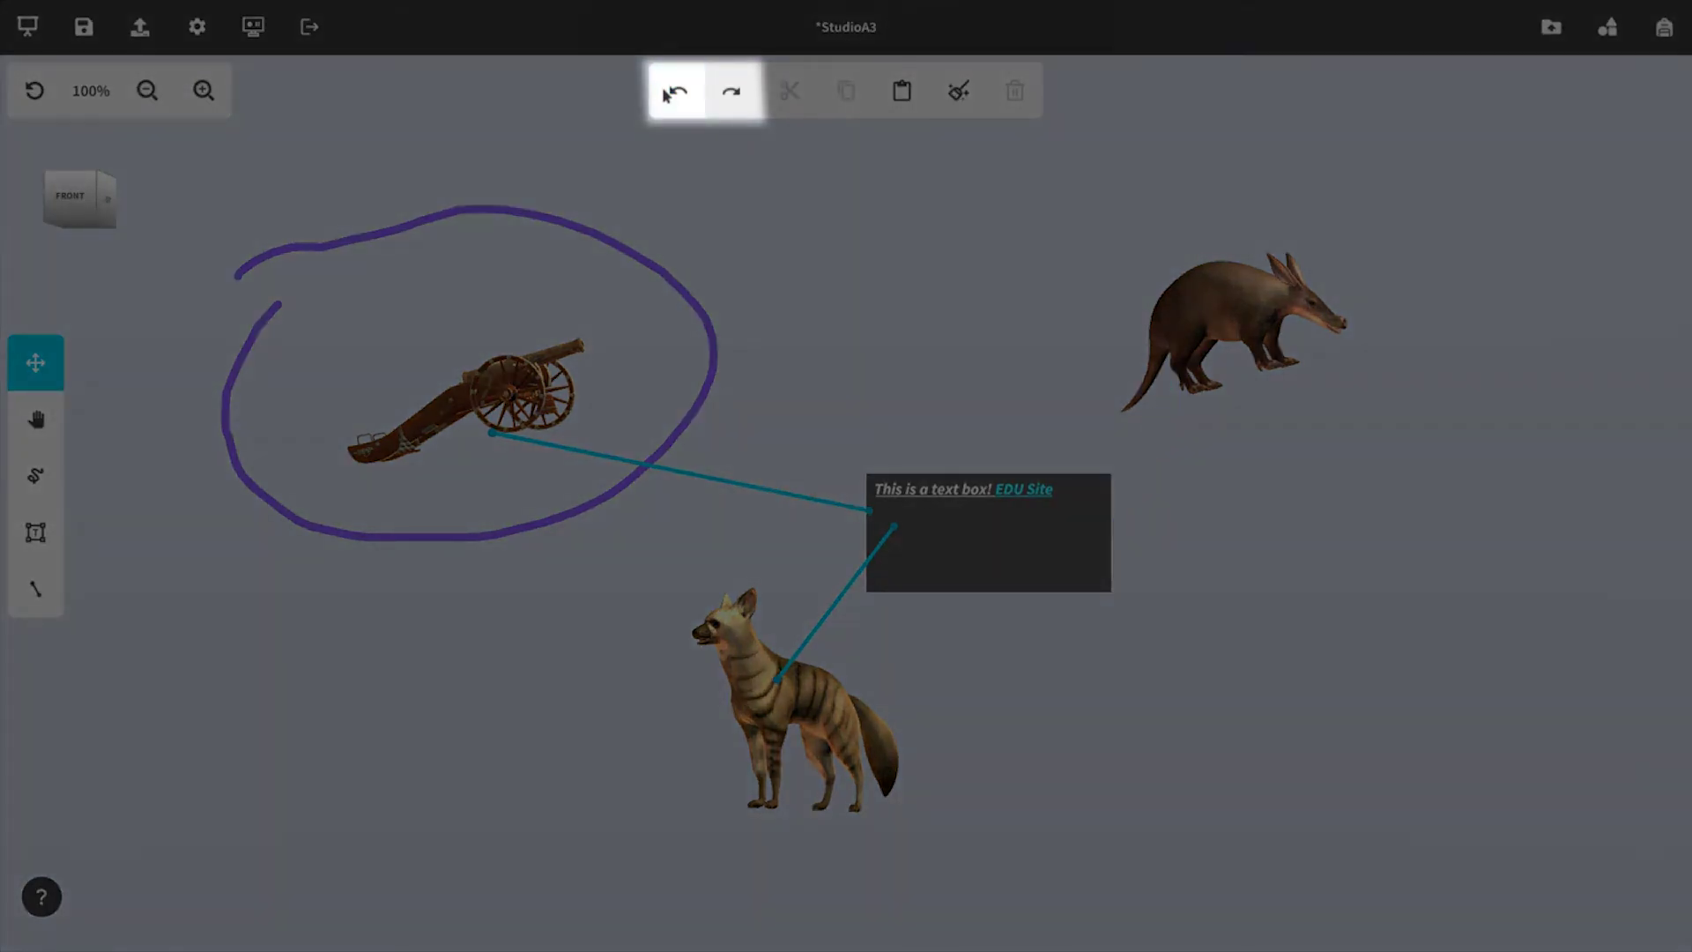
left_click(731, 93)
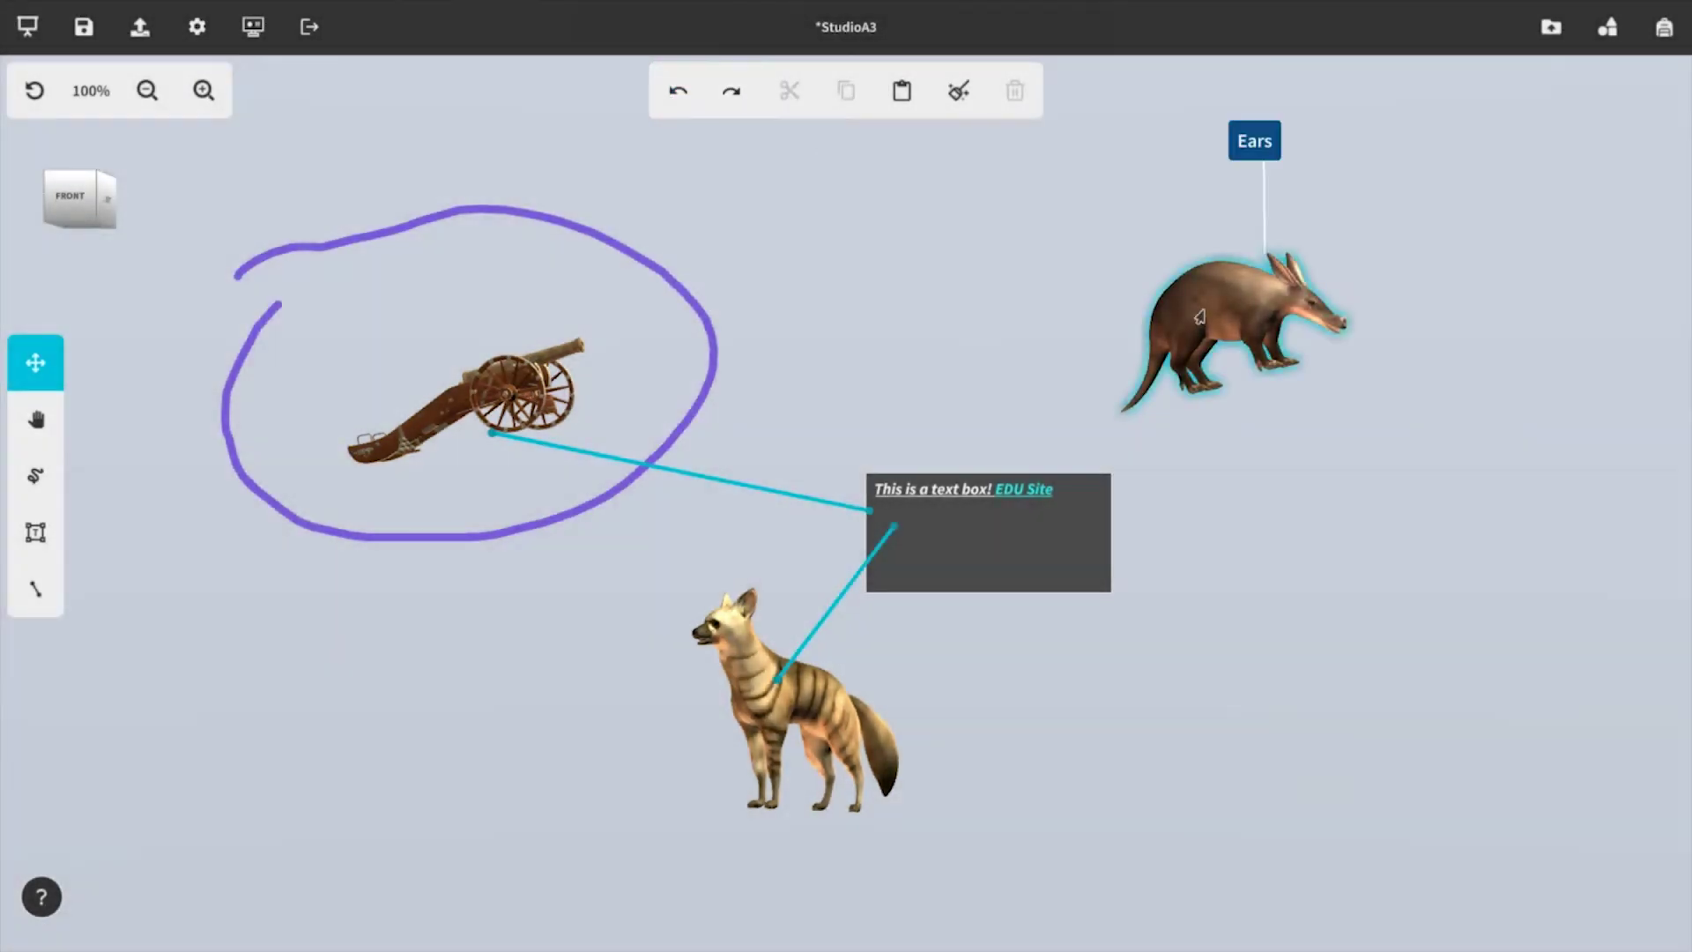
left_click(1200, 316)
left_click(788, 91)
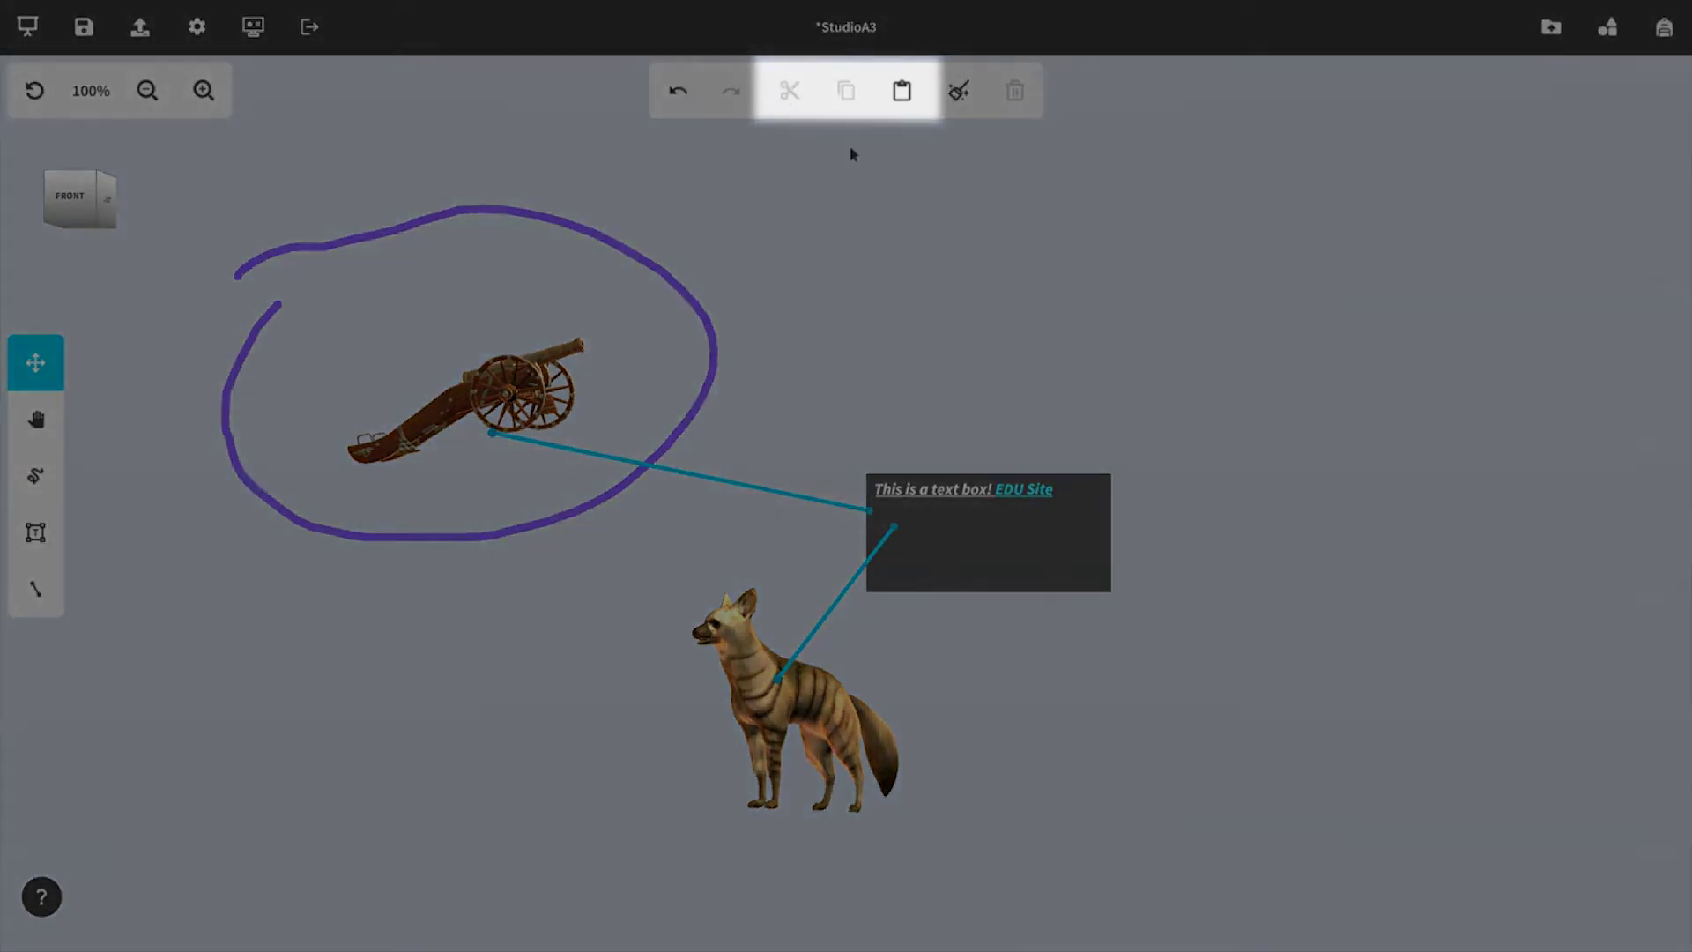
left_click(911, 103)
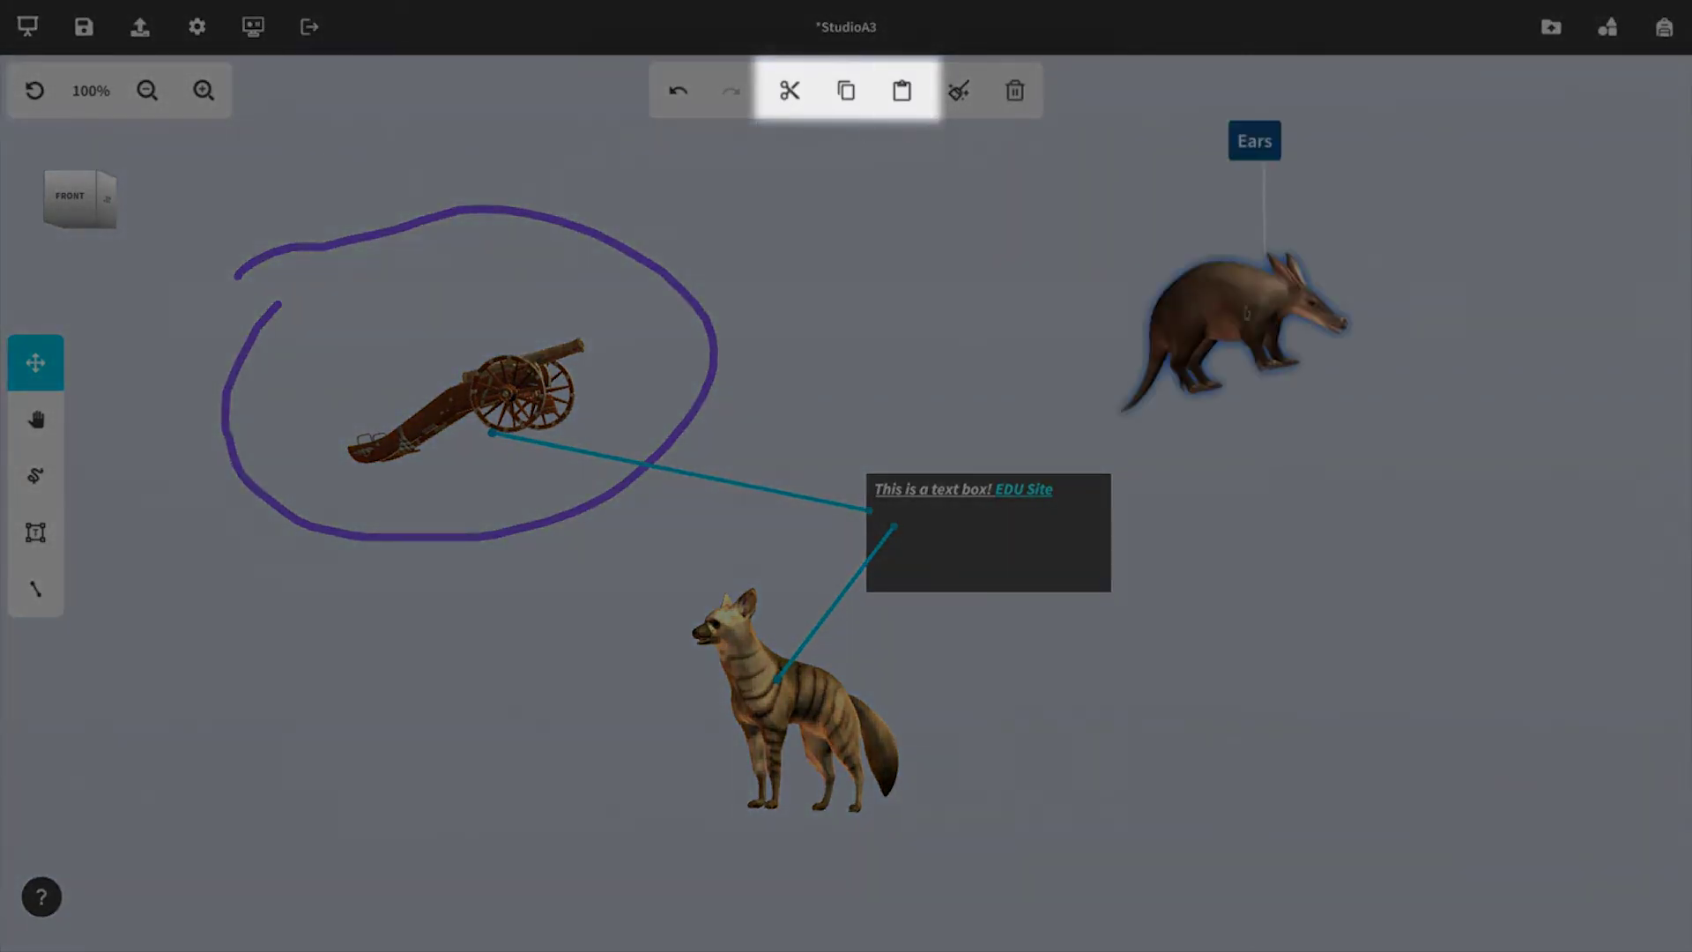
left_click(844, 91)
left_click(902, 90)
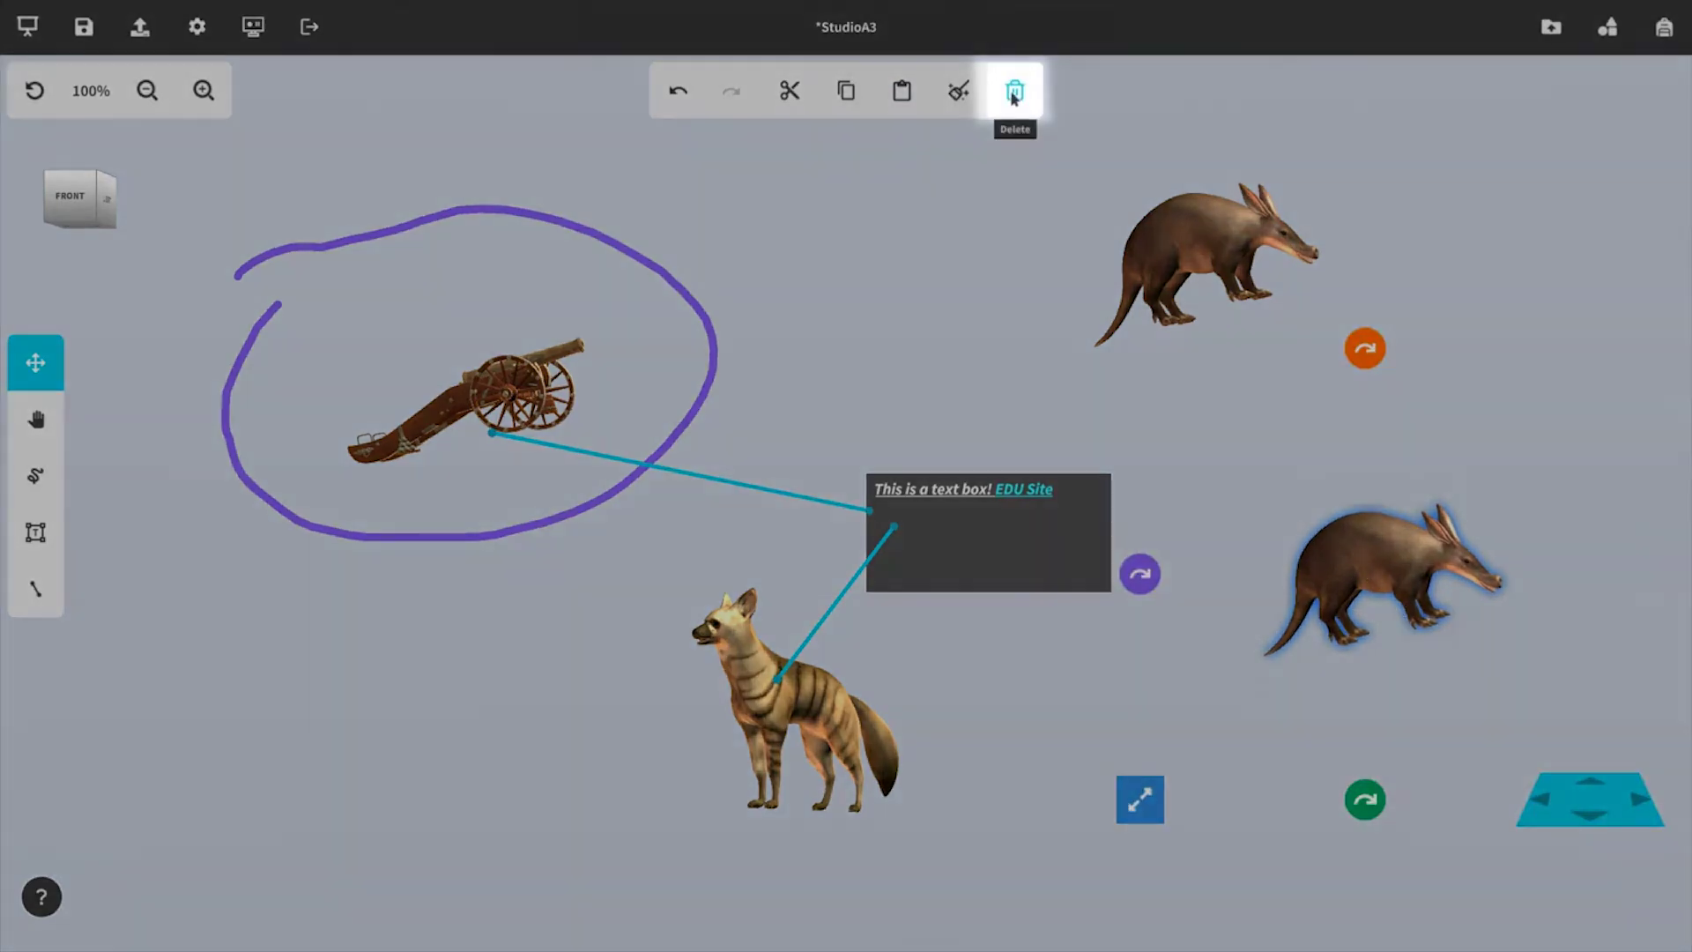
left_click(1014, 93)
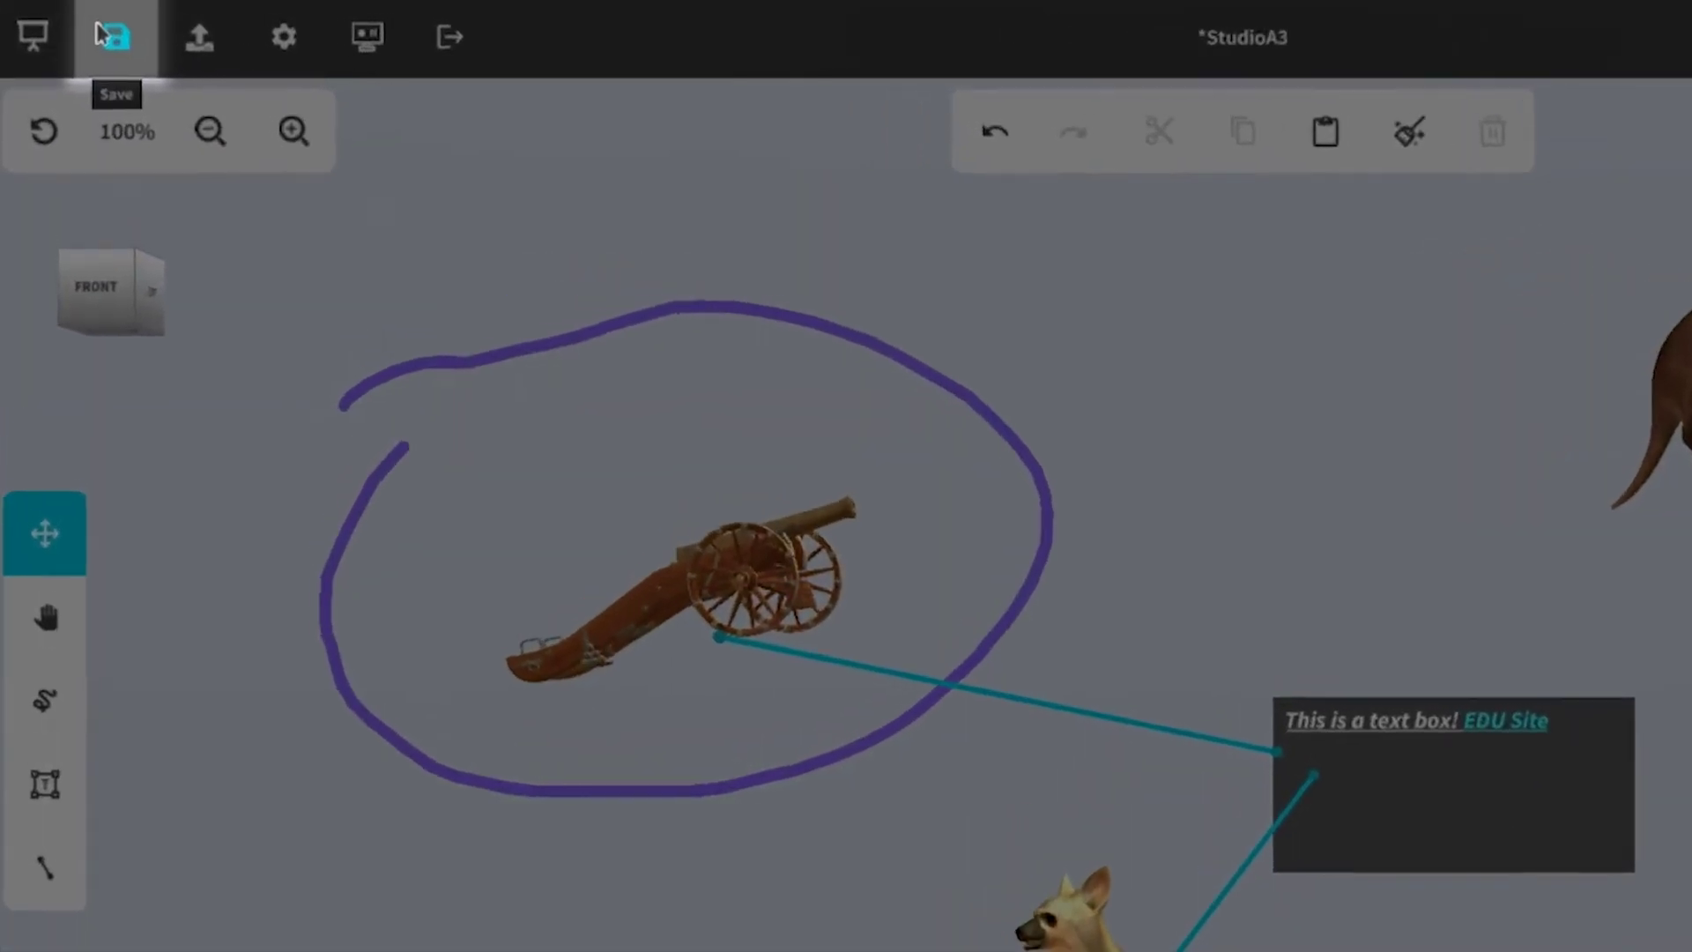
- Save the scene as an activity file named 'My Scene'
left_click(79, 27)
left_click(155, 145)
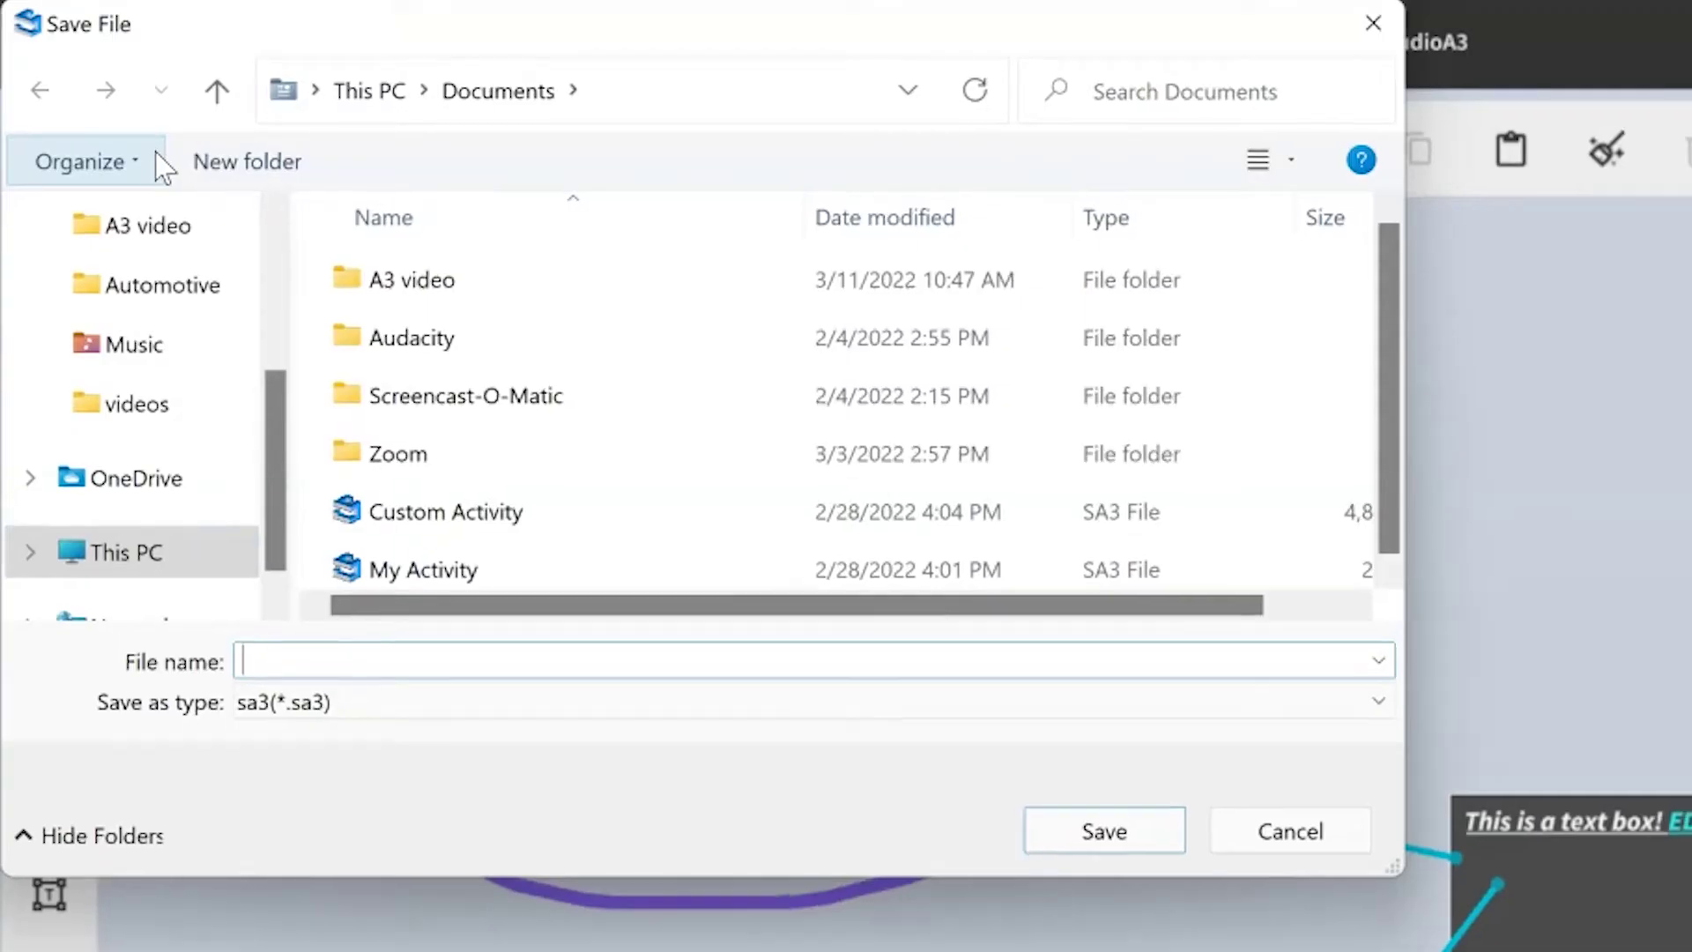
type("My Scene")
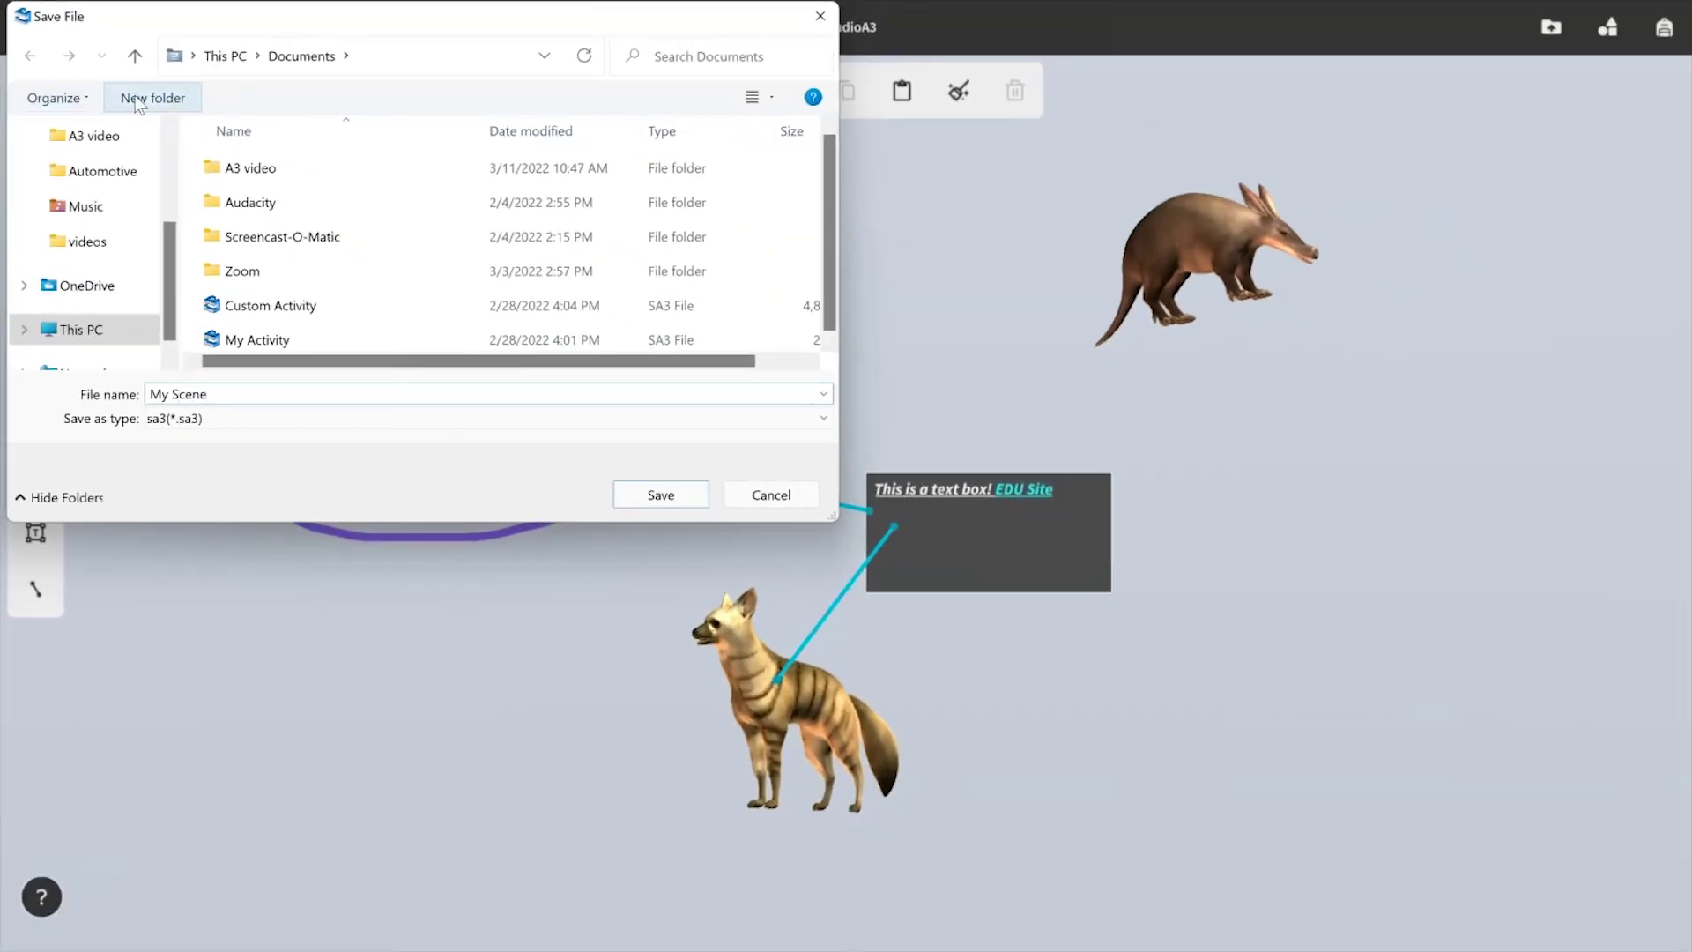
left_click(652, 494)
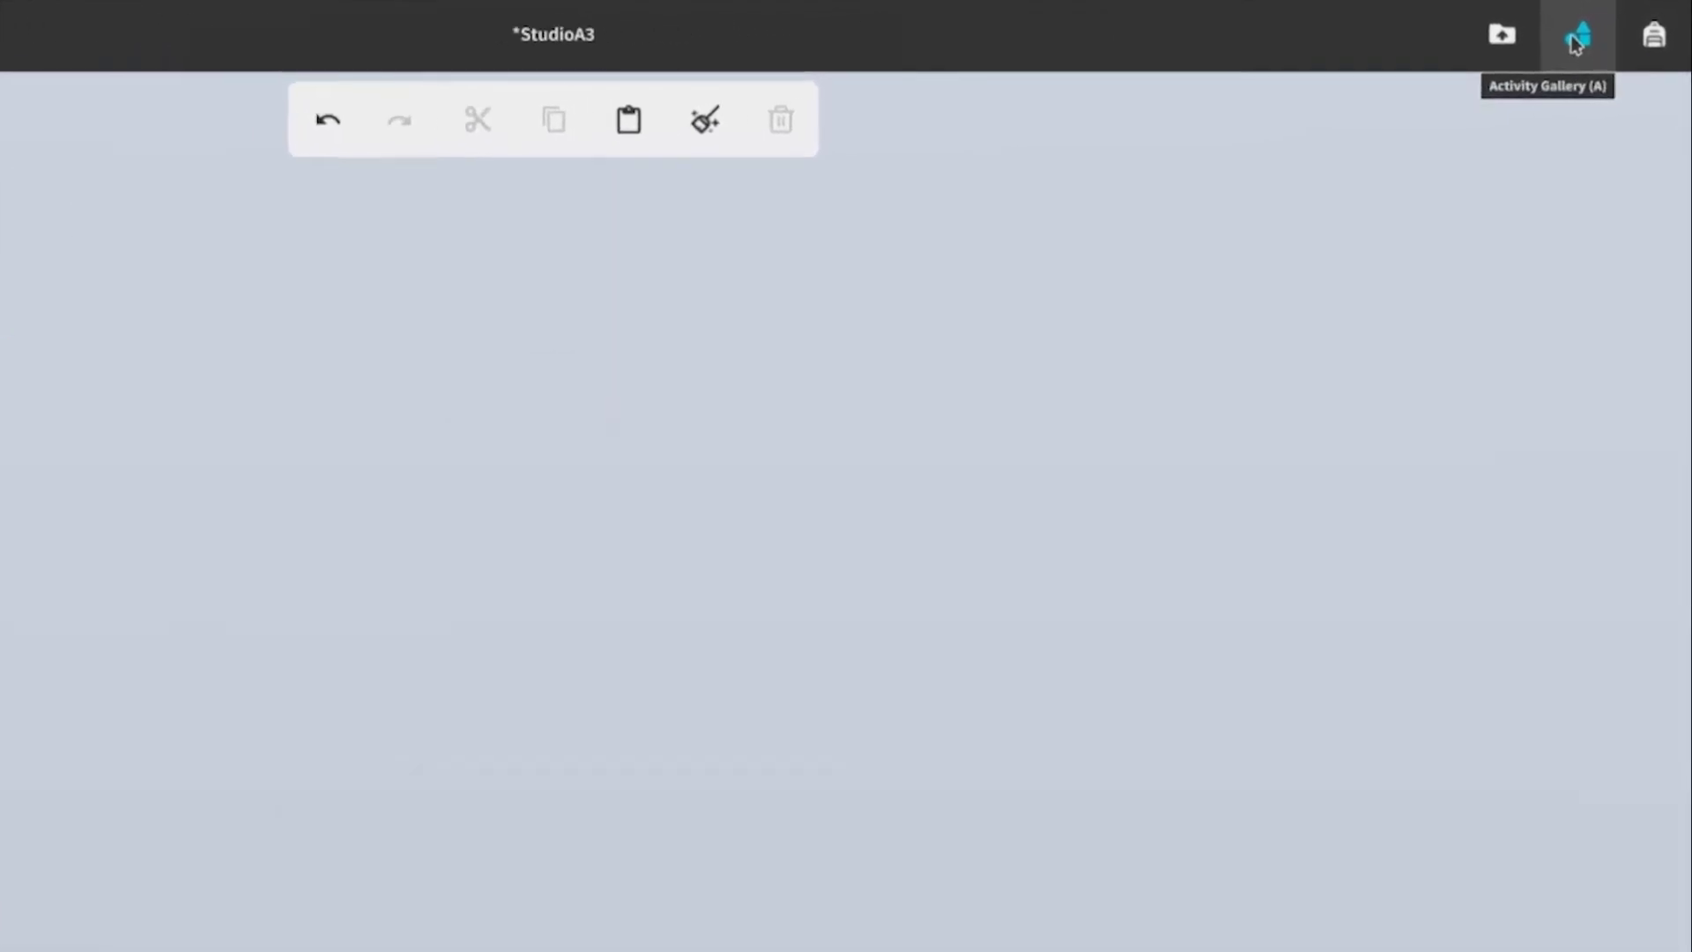
- Filter the Activity Gallery to Life Science > Anatomy and open Digestive System
left_click(1562, 48)
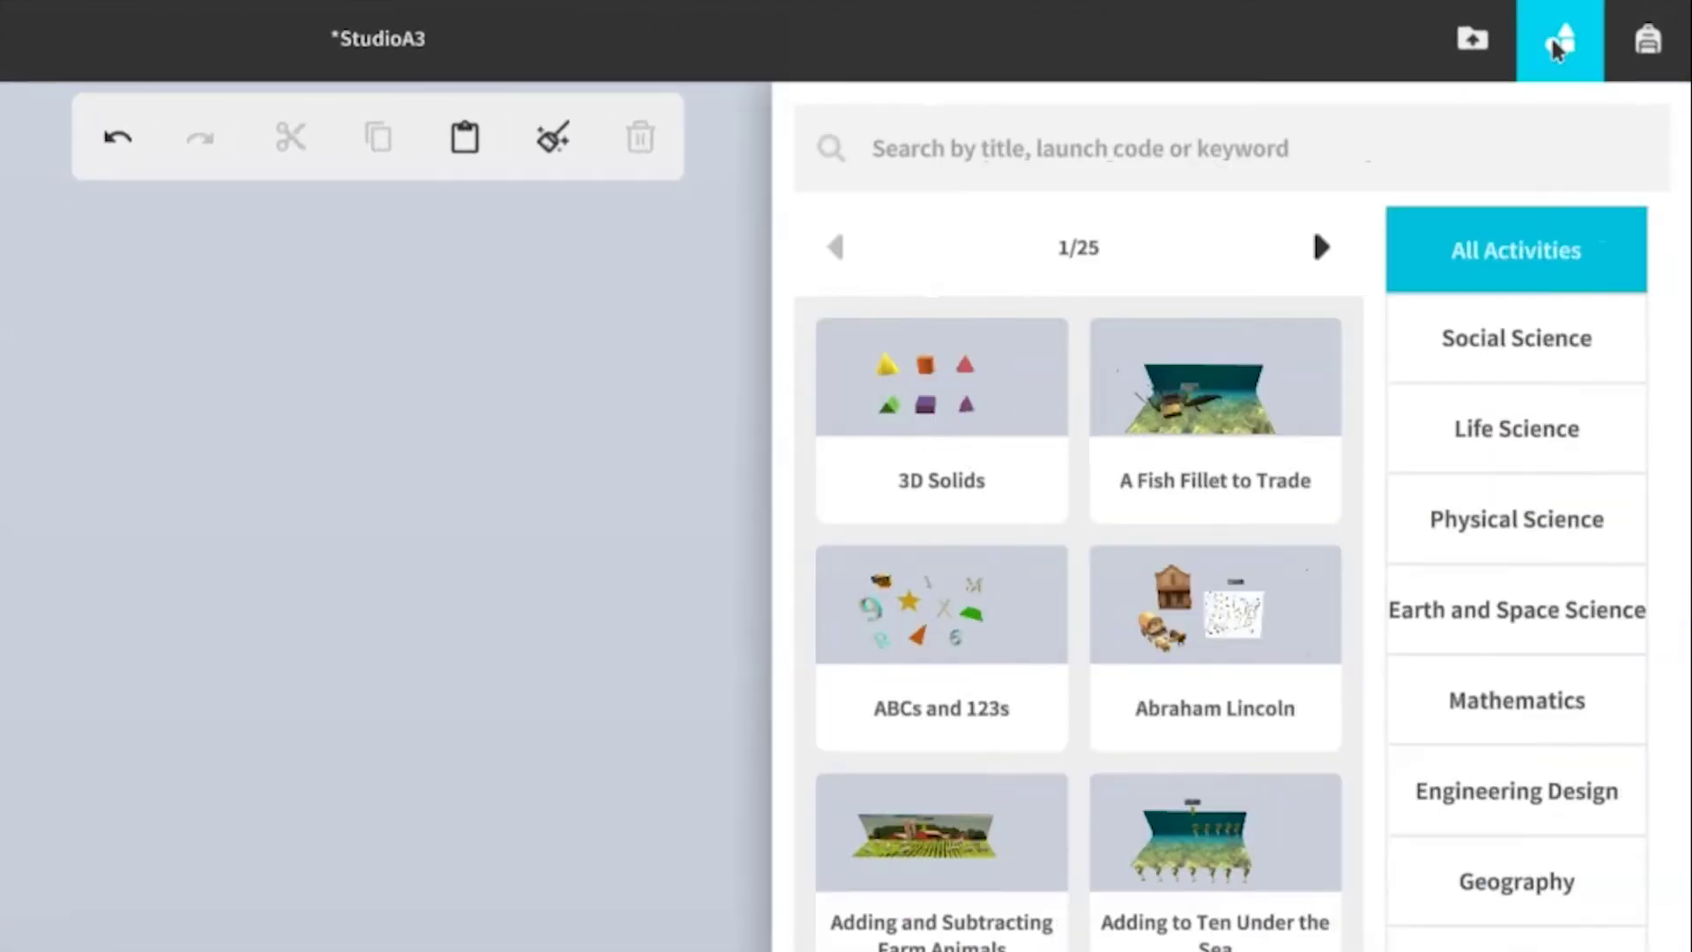
left_click(1434, 141)
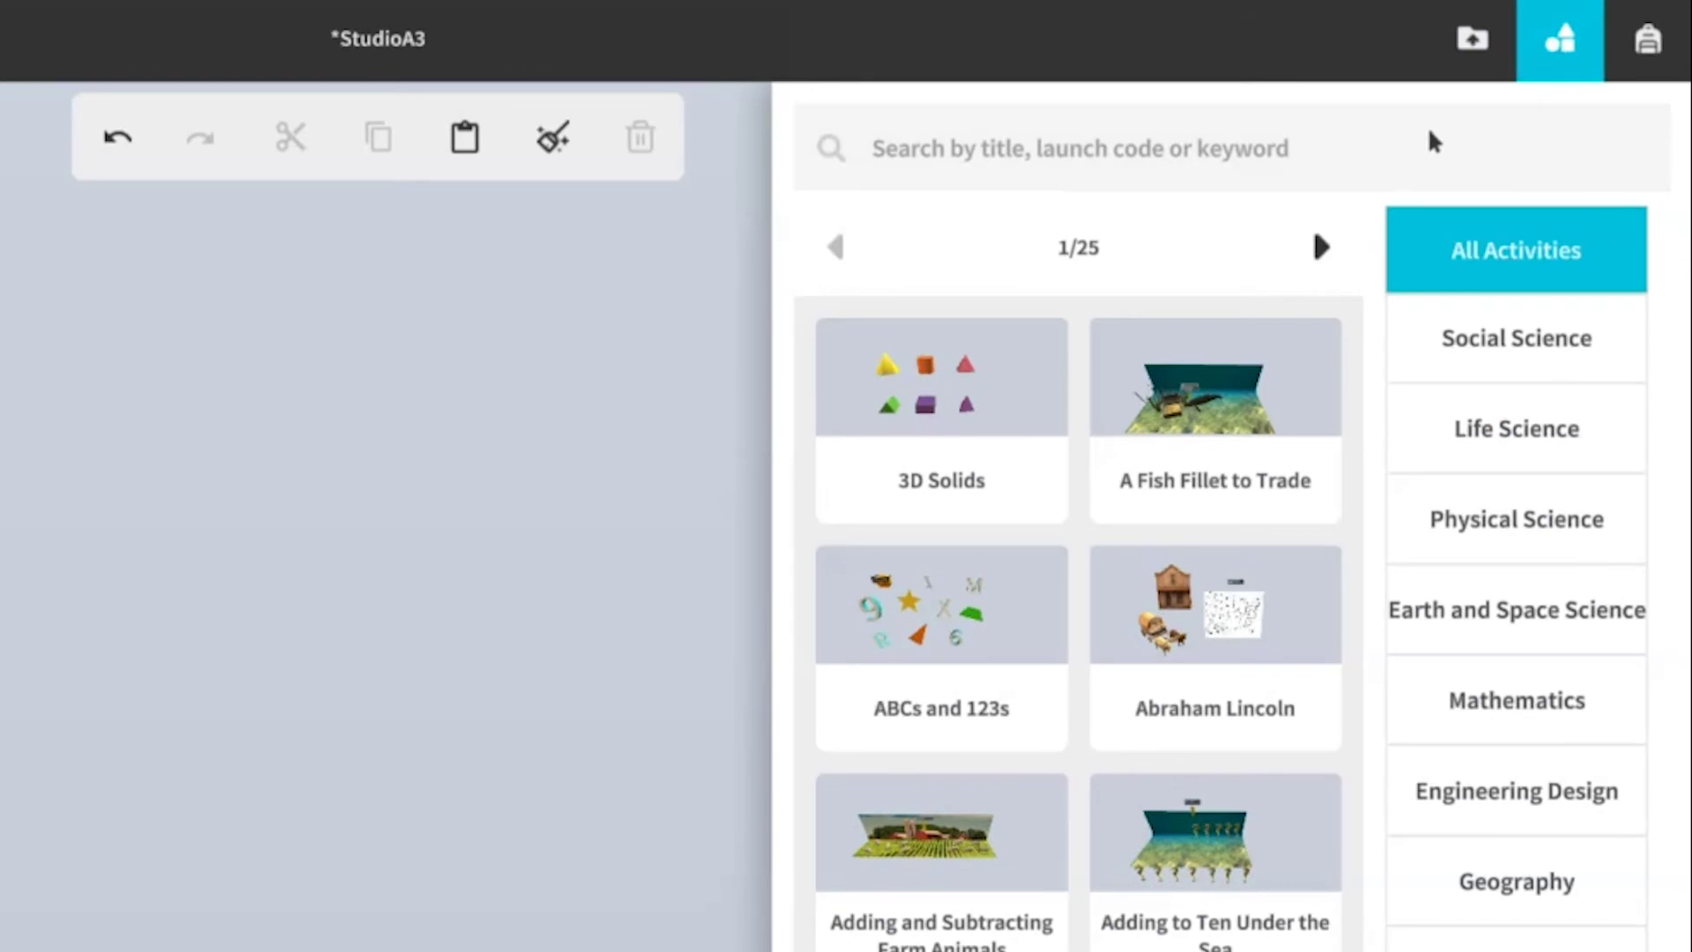
type("fossil")
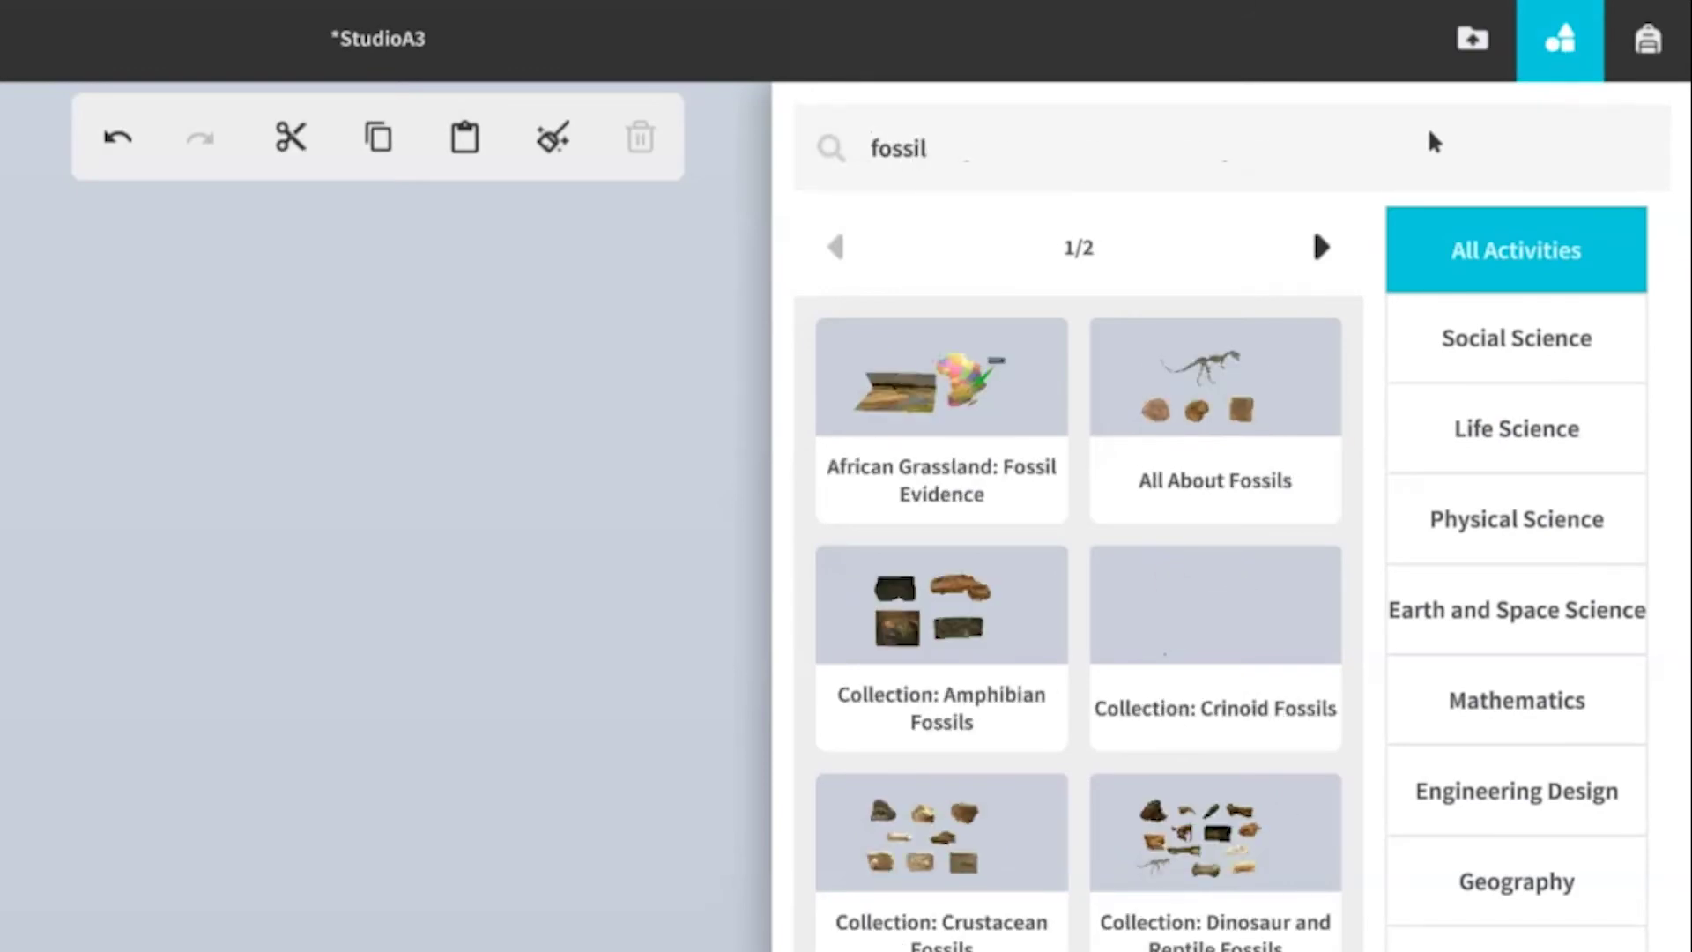
key("BackSpace")
key("BackSpace")
key("BackSpace")
left_click(1480, 440)
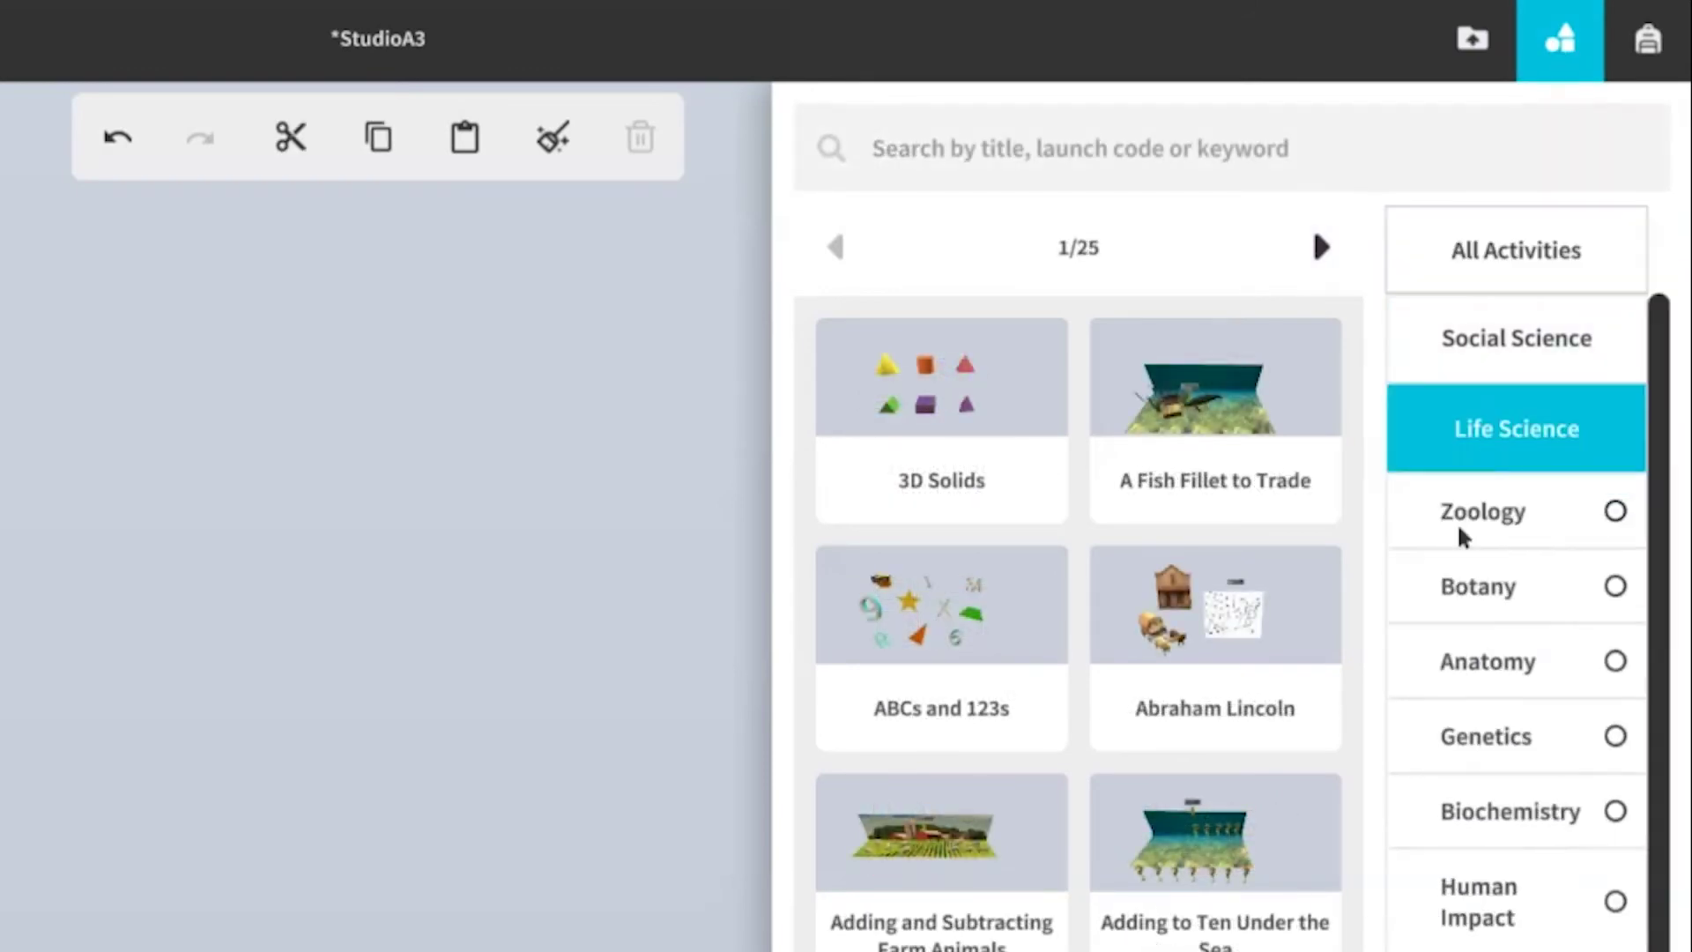
left_click(1491, 667)
mouse_move(1214, 420)
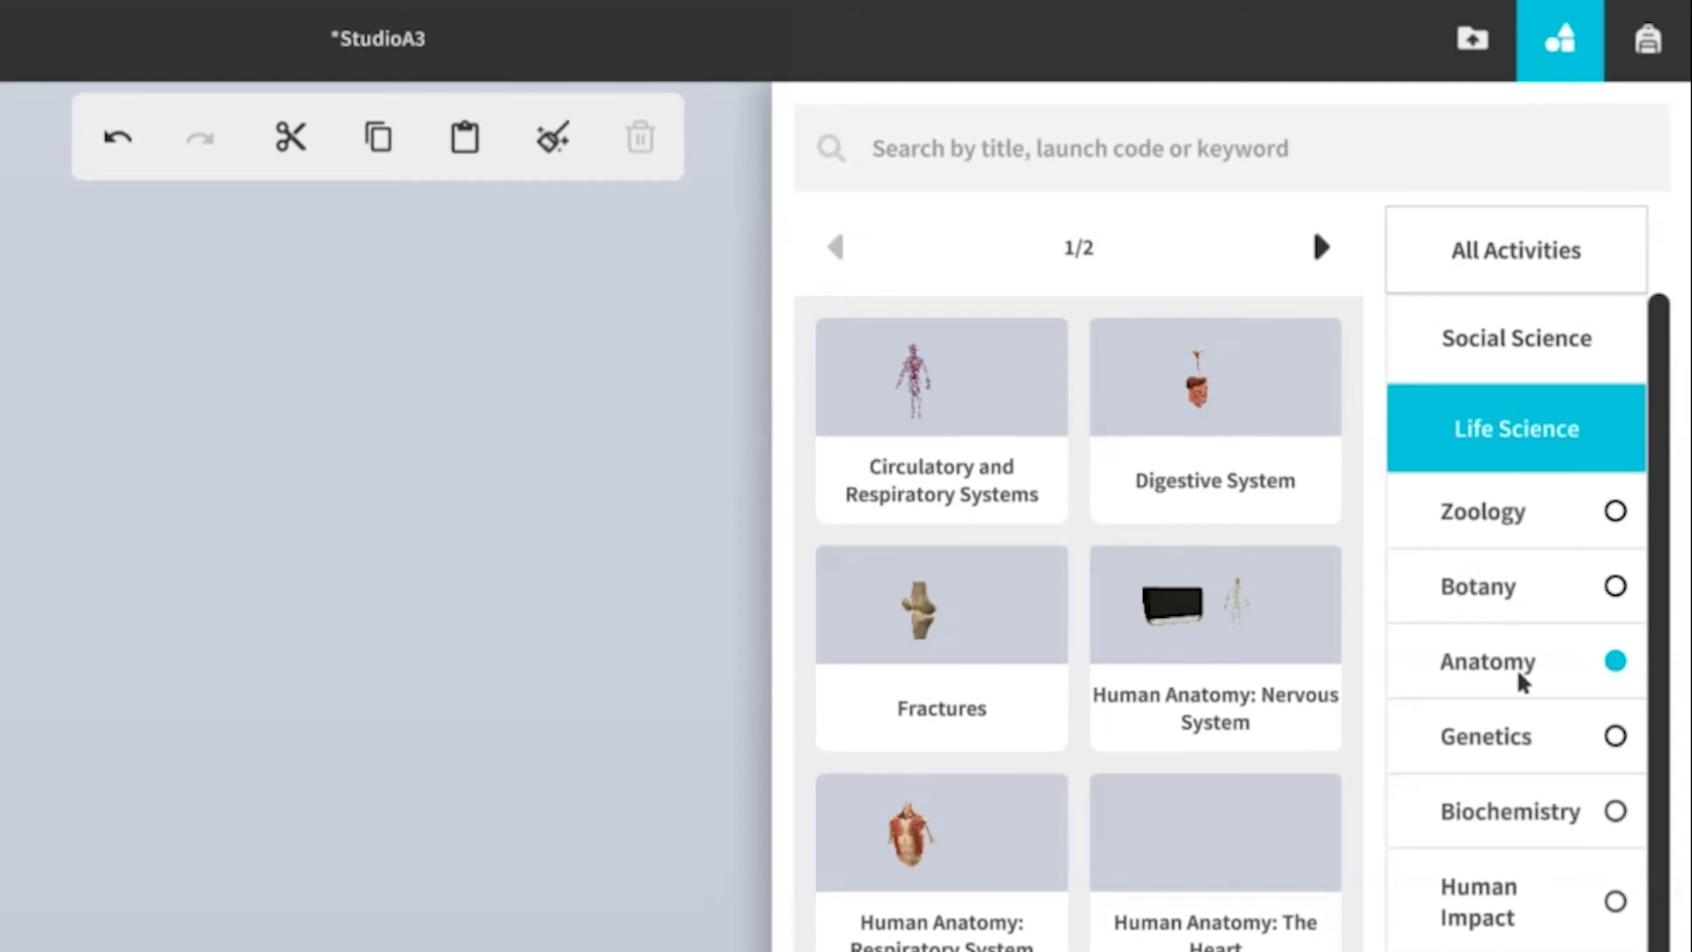
left_click(1221, 379)
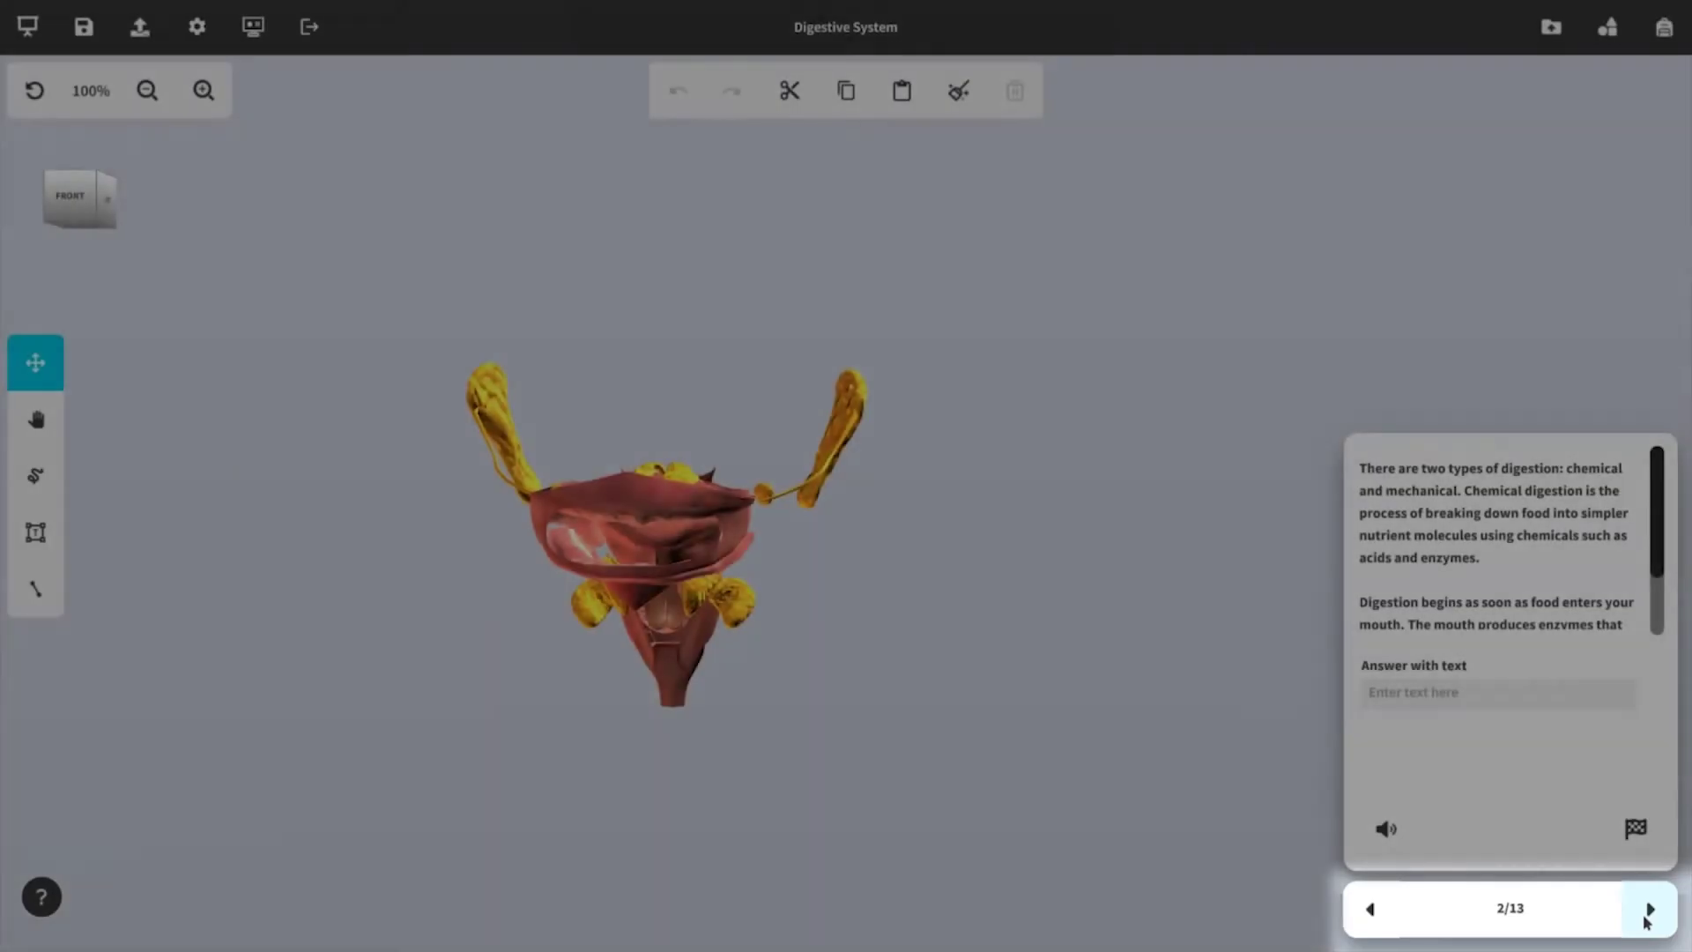
- Advance a slide and type an answer to the notebook question
left_click(1646, 920)
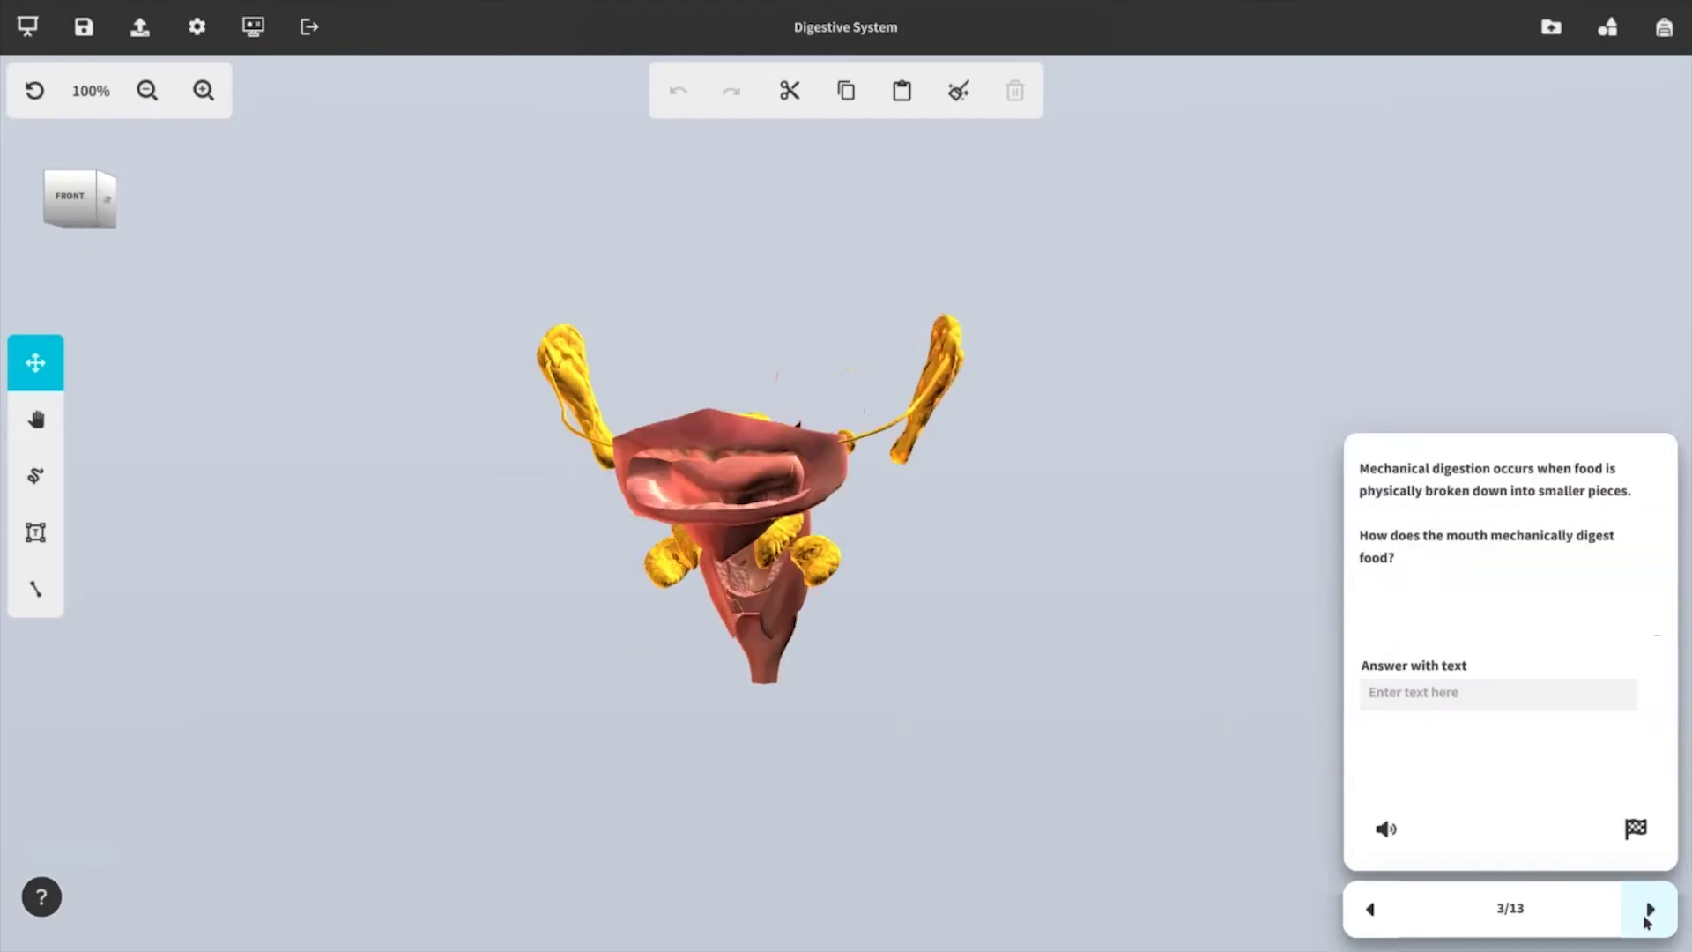
left_click(1485, 697)
type("Enter answ")
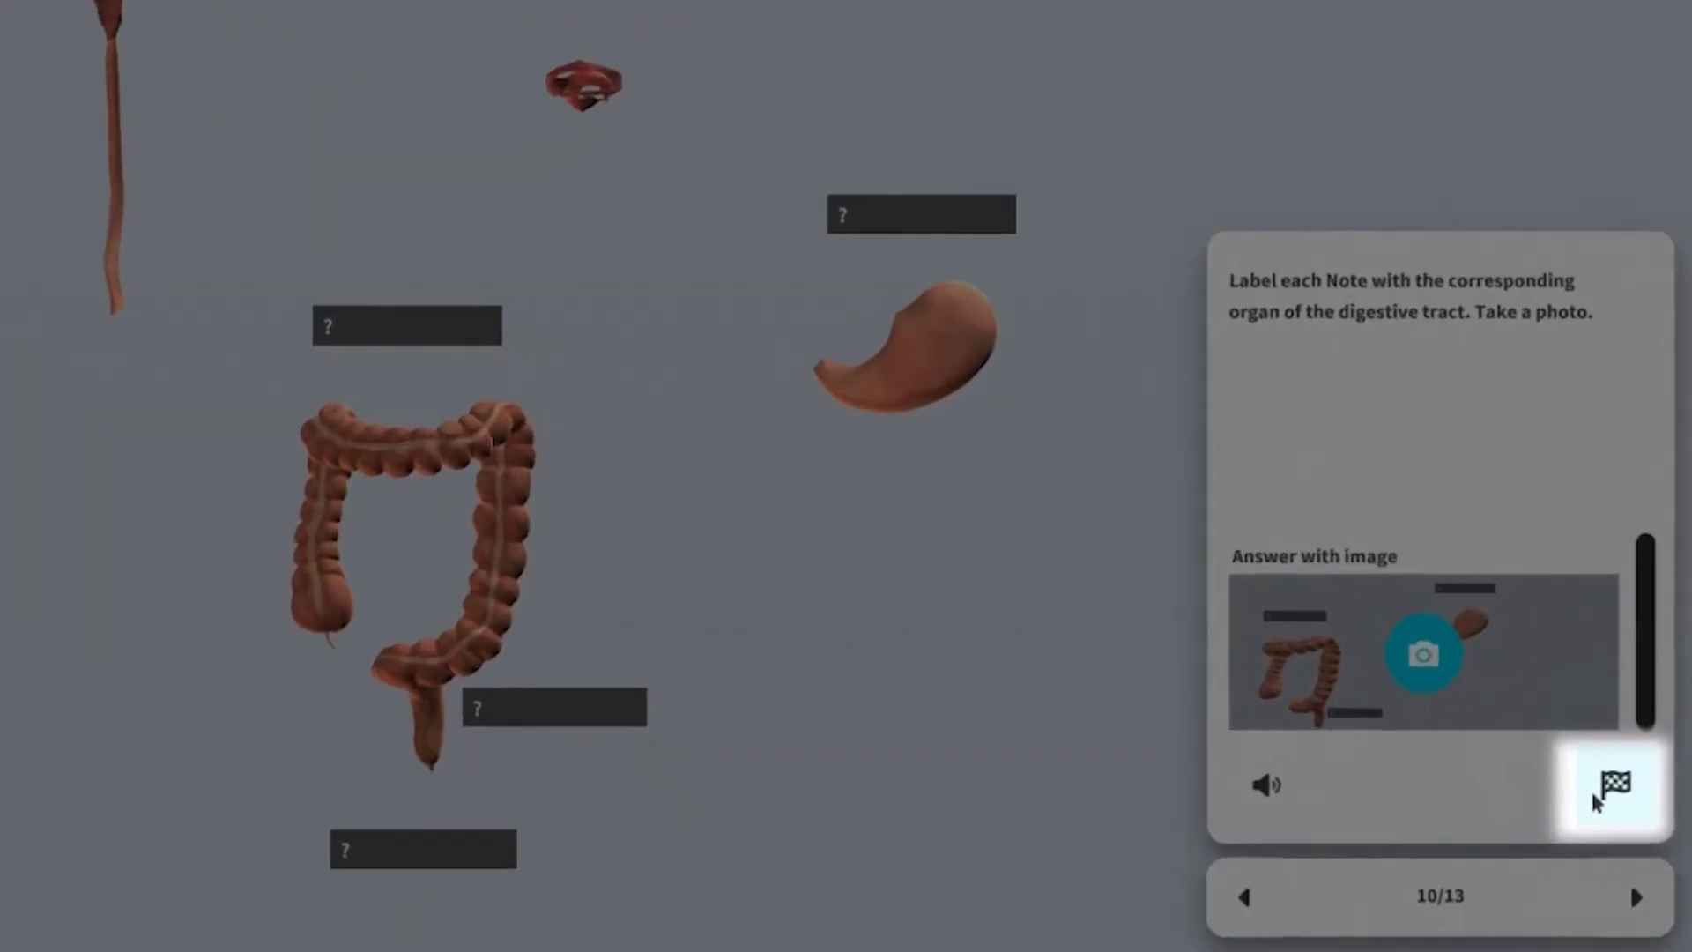
- Finish the activity, enter the student name and class 'Biology', and copy the notebook answers
left_click(1634, 828)
left_click(1536, 705)
type("Sara Lee")
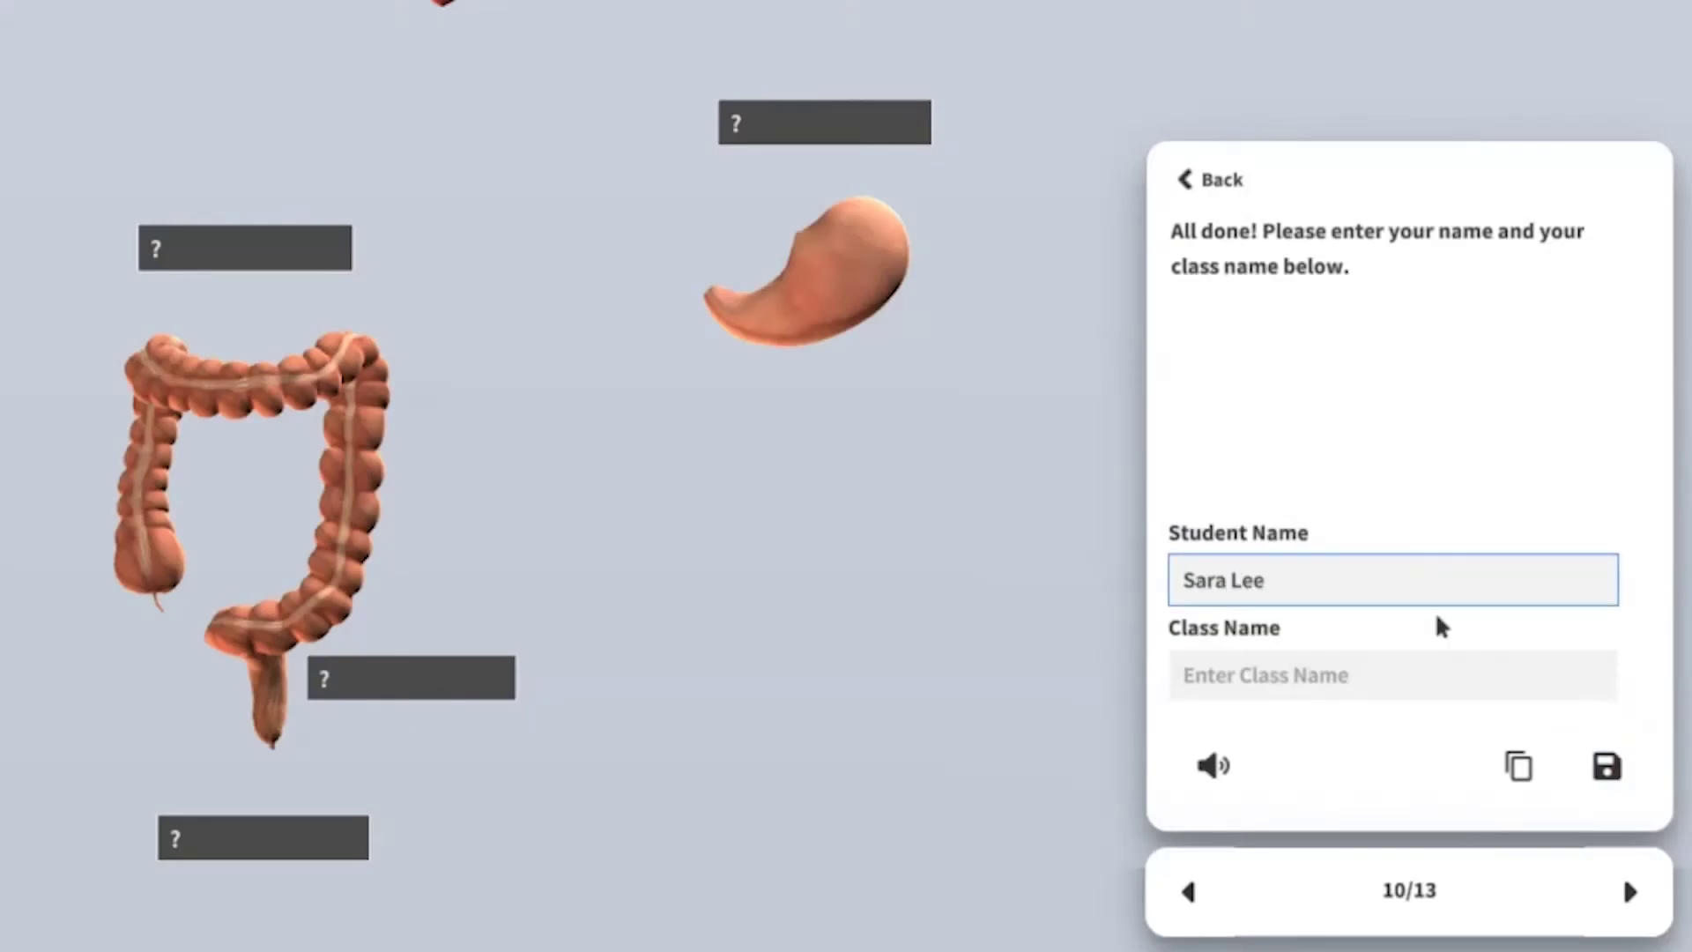
left_click(1420, 670)
type("Biology")
left_click(1605, 766)
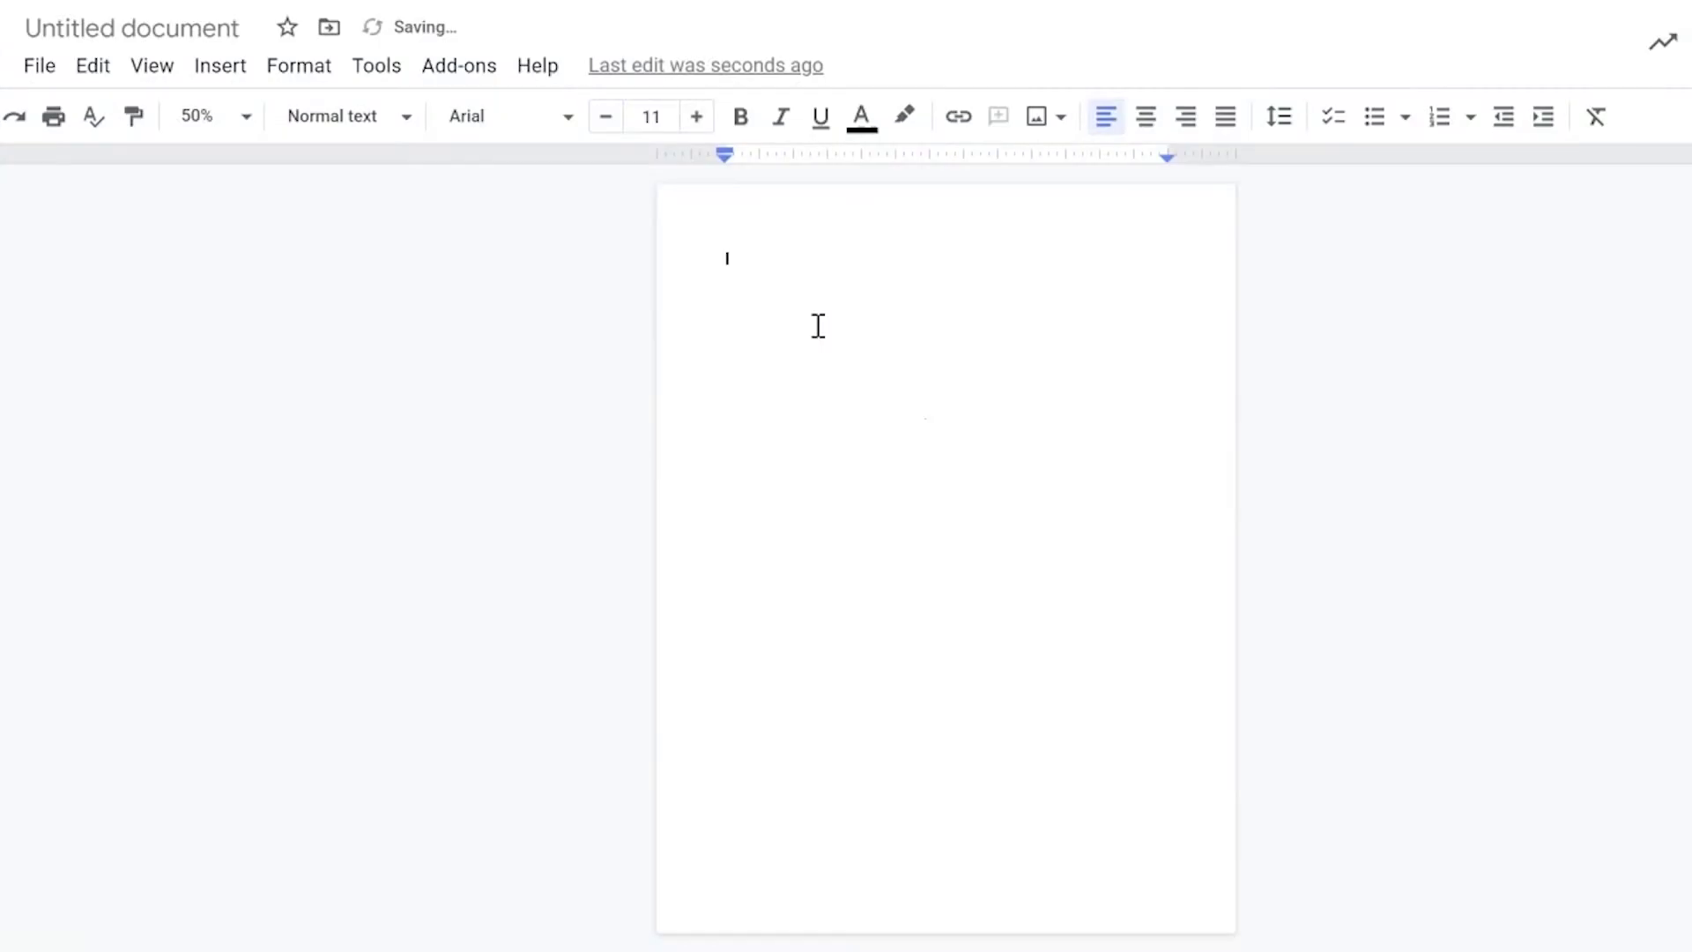
right_click(816, 328)
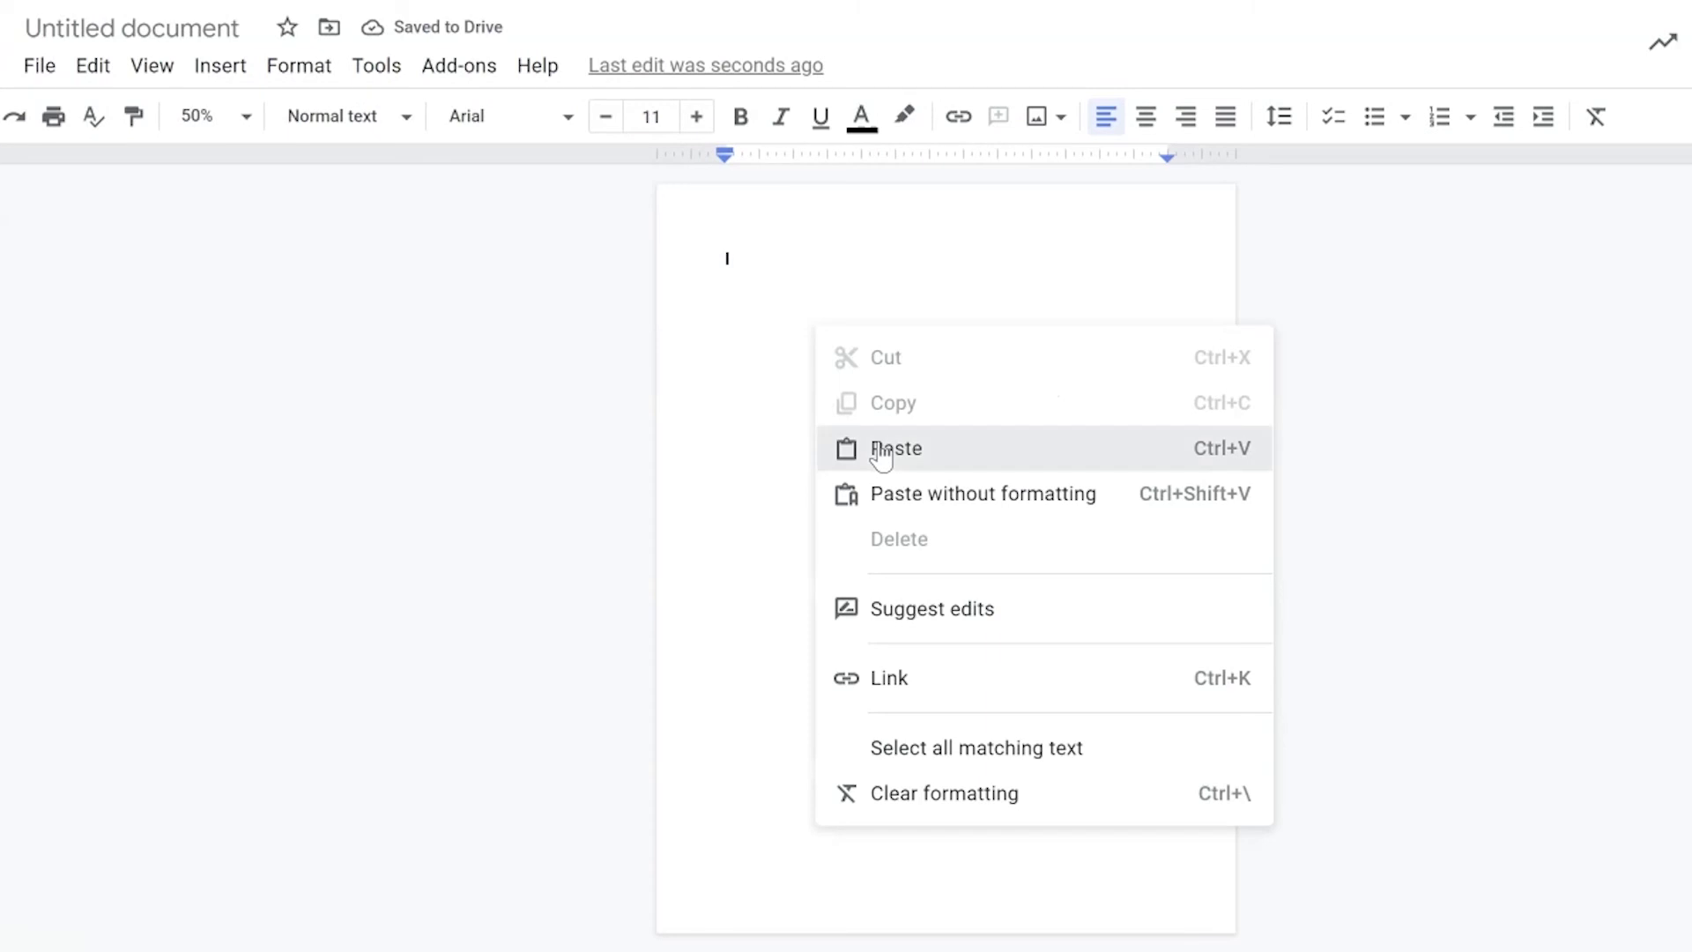
- Paste the Digestive System notebook answers into the untitled Google Doc
left_click(876, 448)
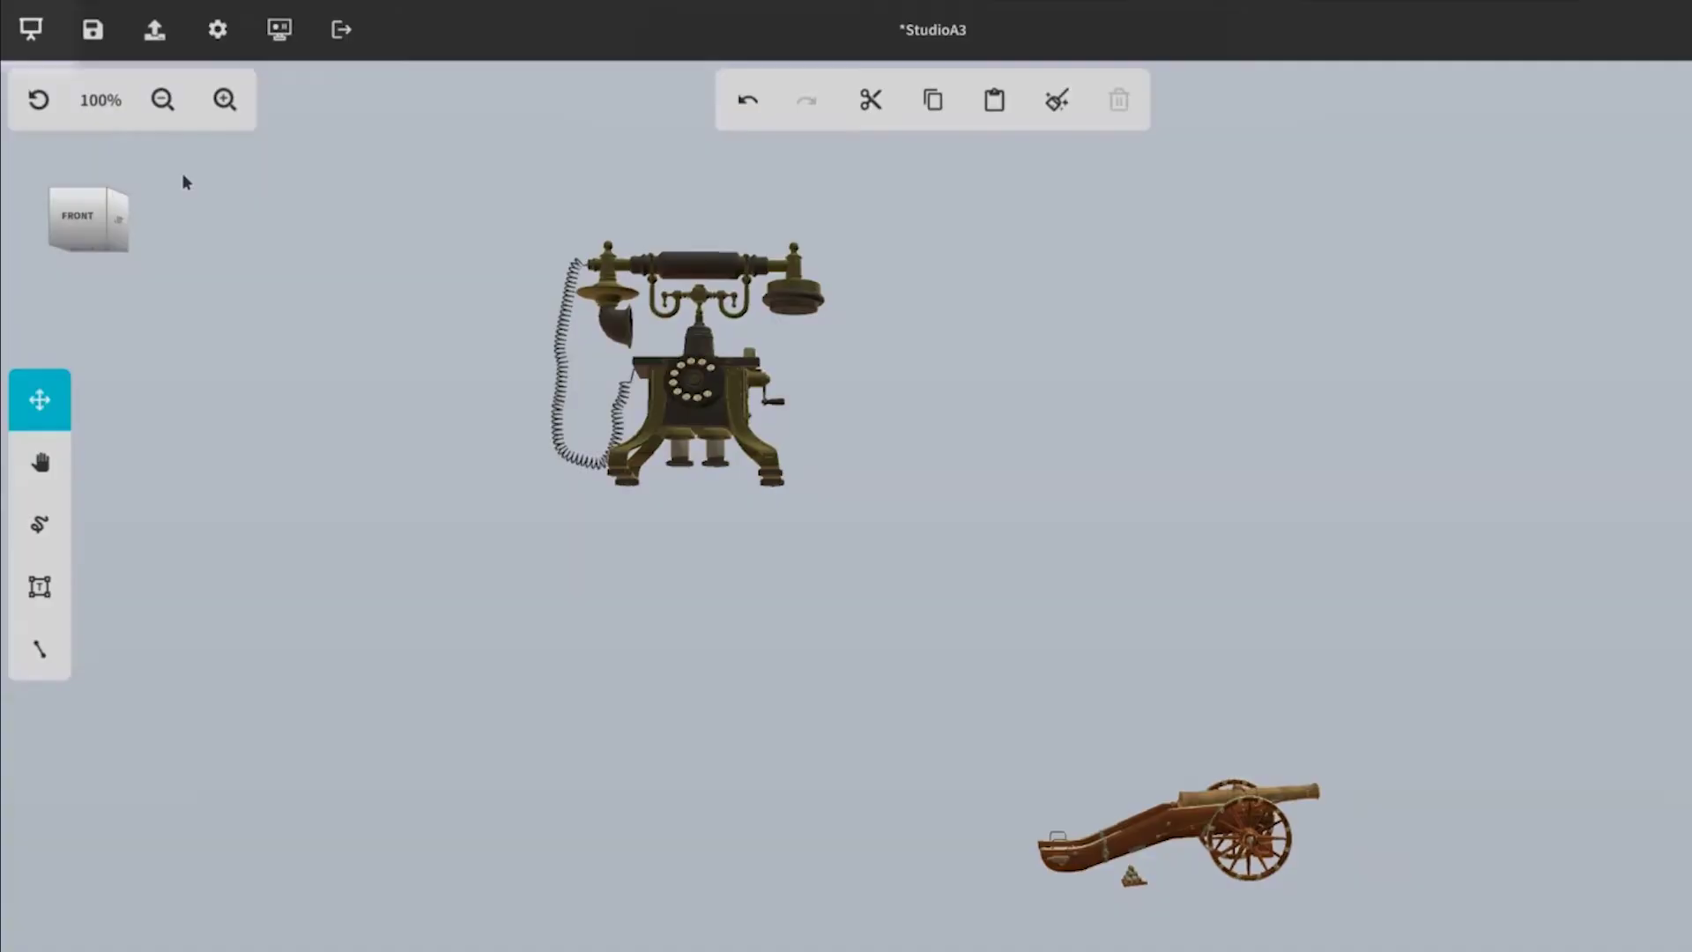
- Show the slide list and switch to the car slide
left_click(27, 27)
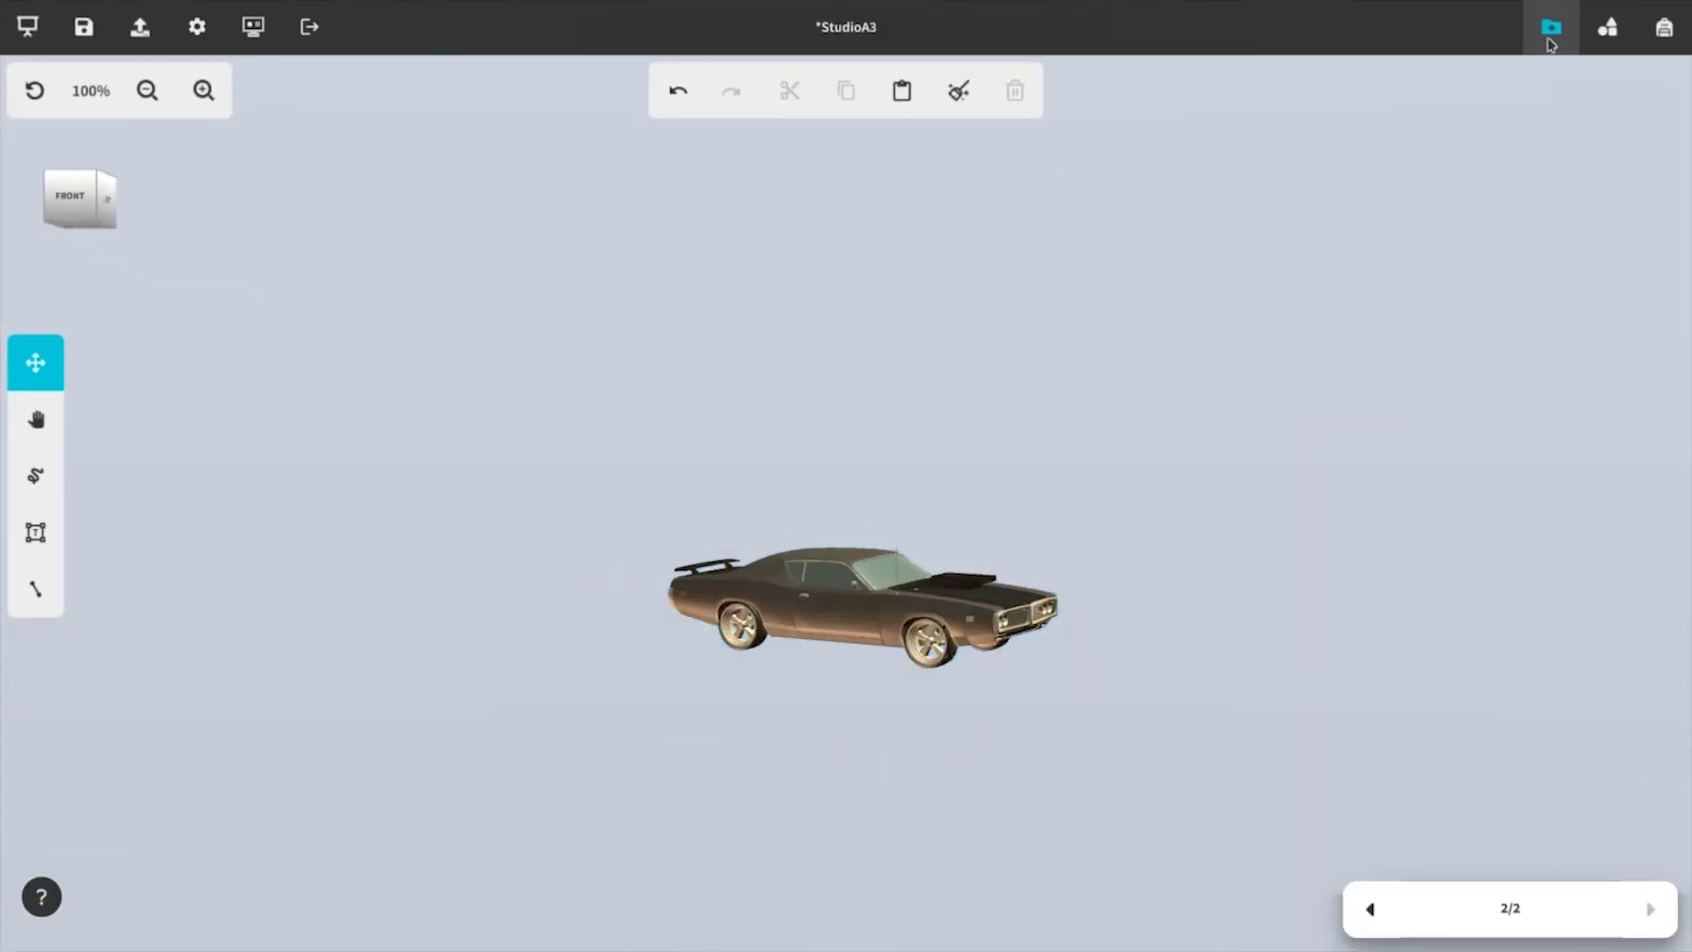
left_click(1550, 28)
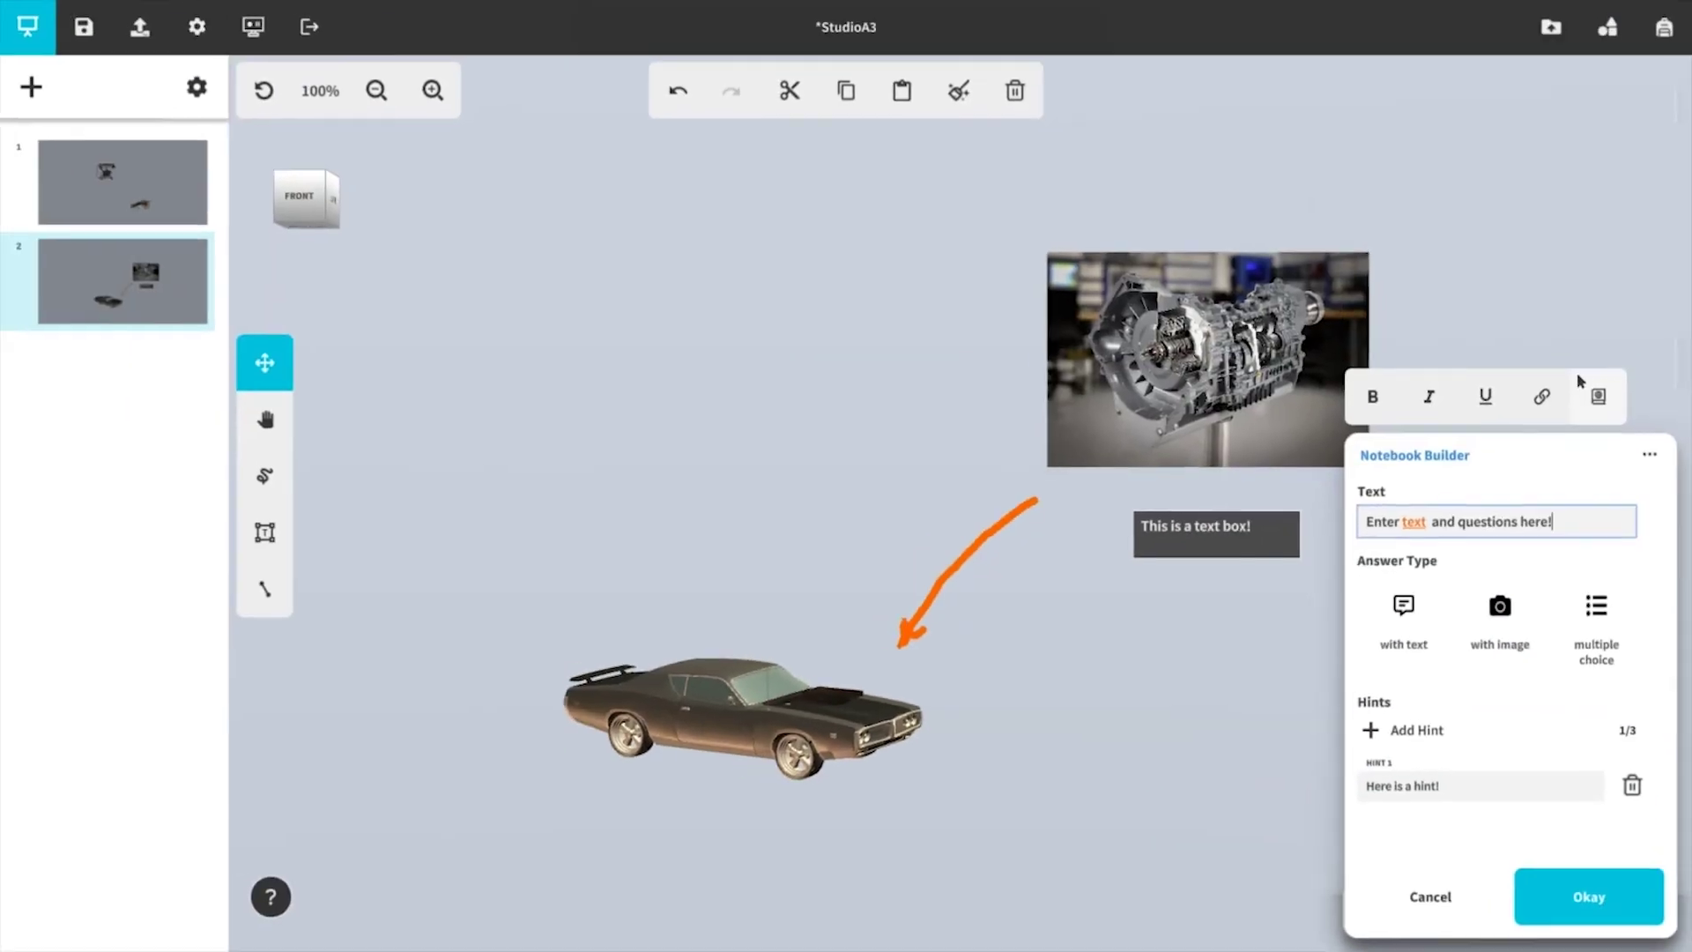
- Save the four slides as an activity named My Activity
left_click(104, 50)
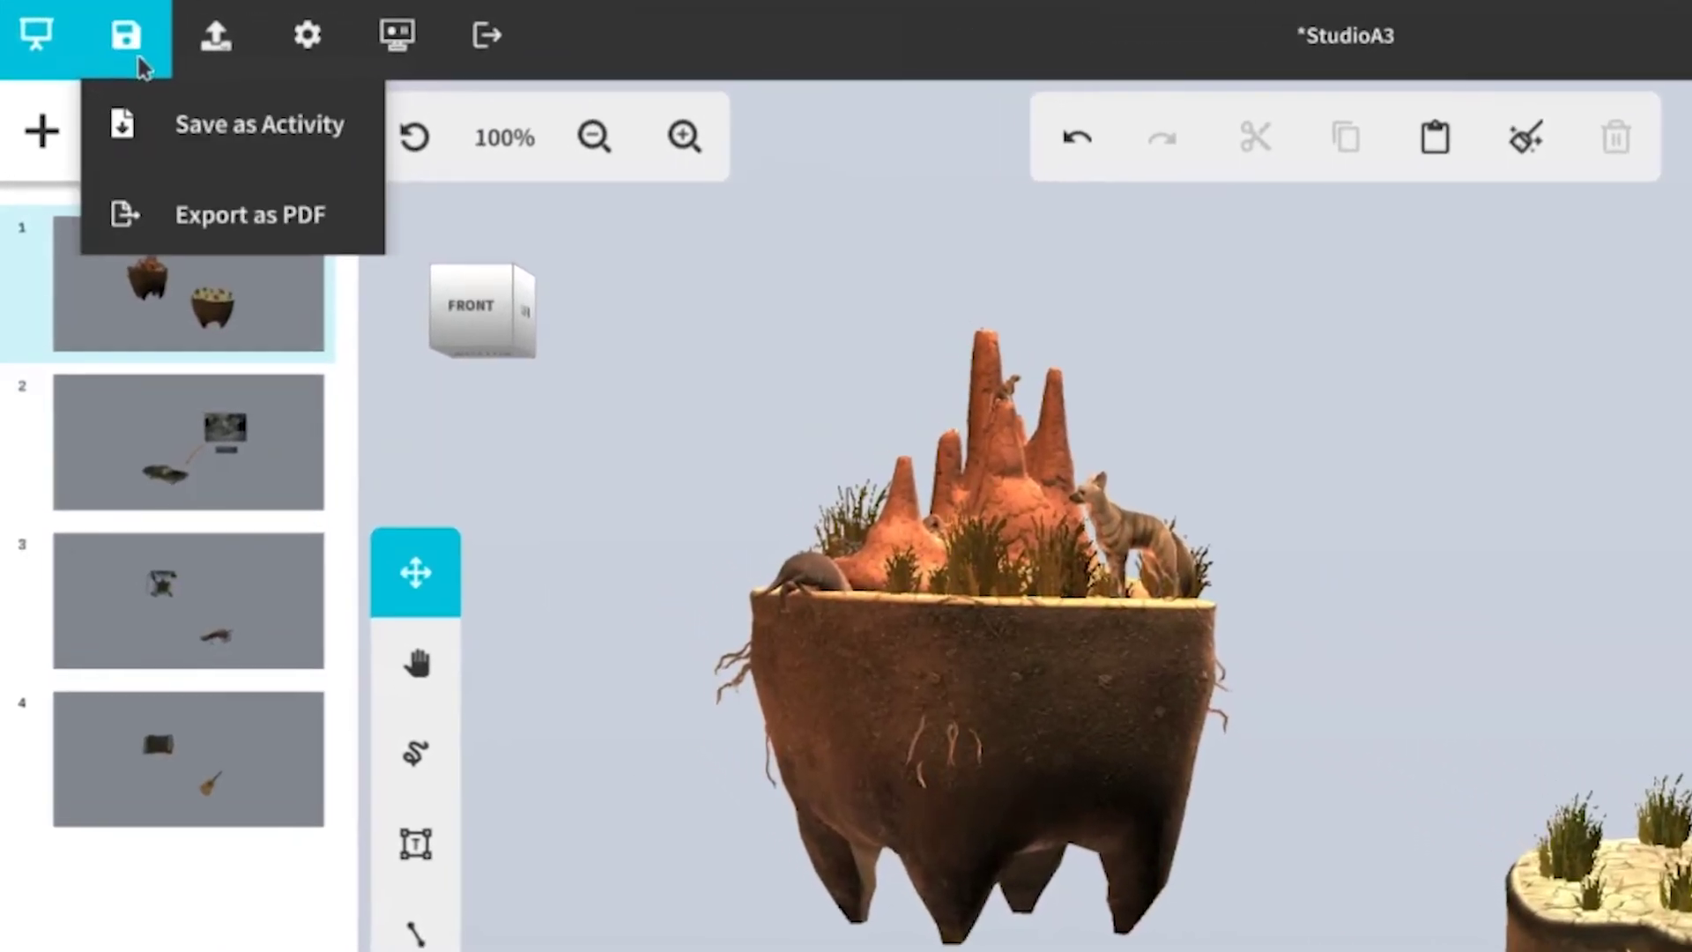
left_click(140, 147)
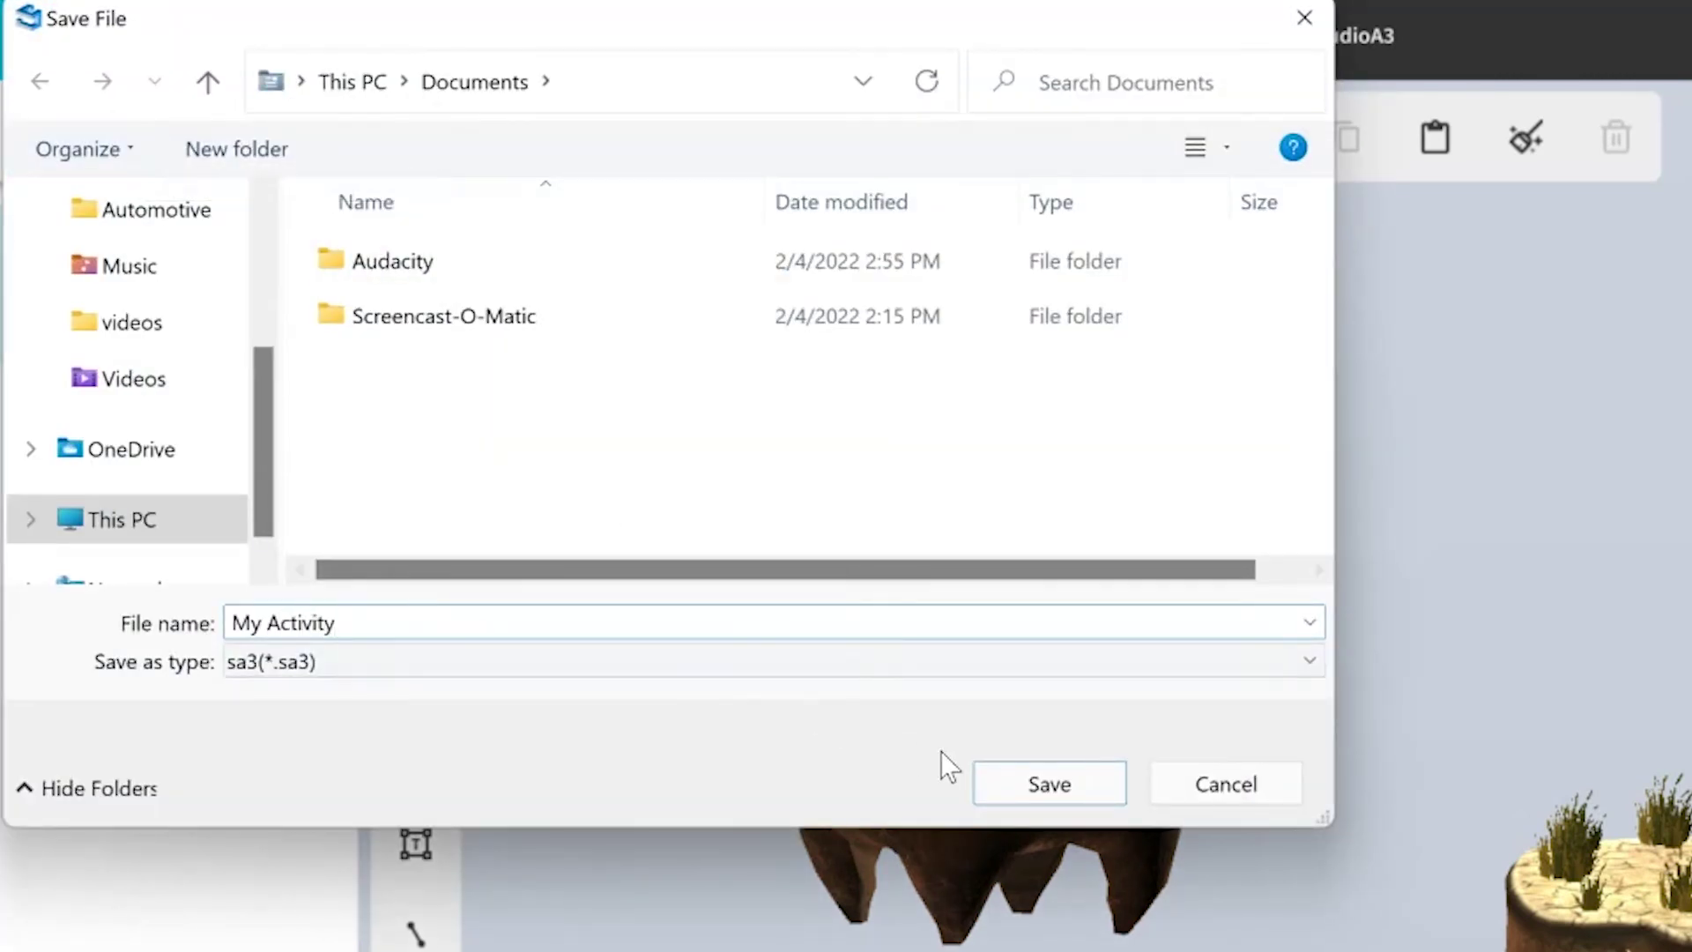
left_click(1004, 782)
- Export the activity as a PDF and check that every slide appears
left_click(116, 53)
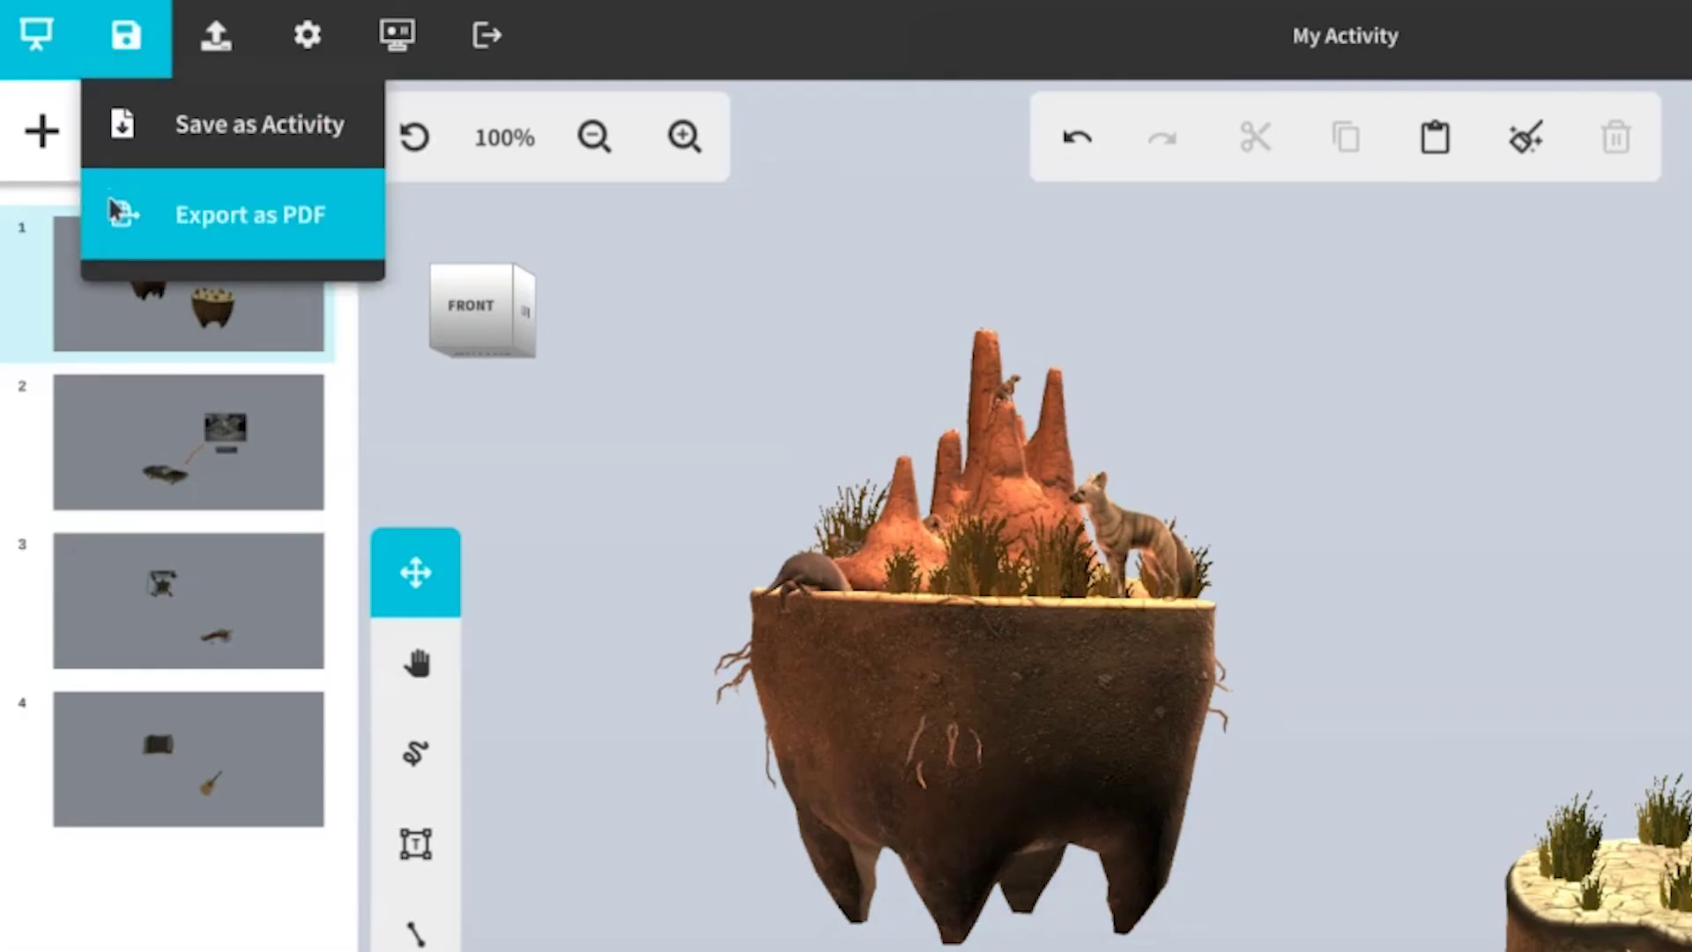
left_click(114, 211)
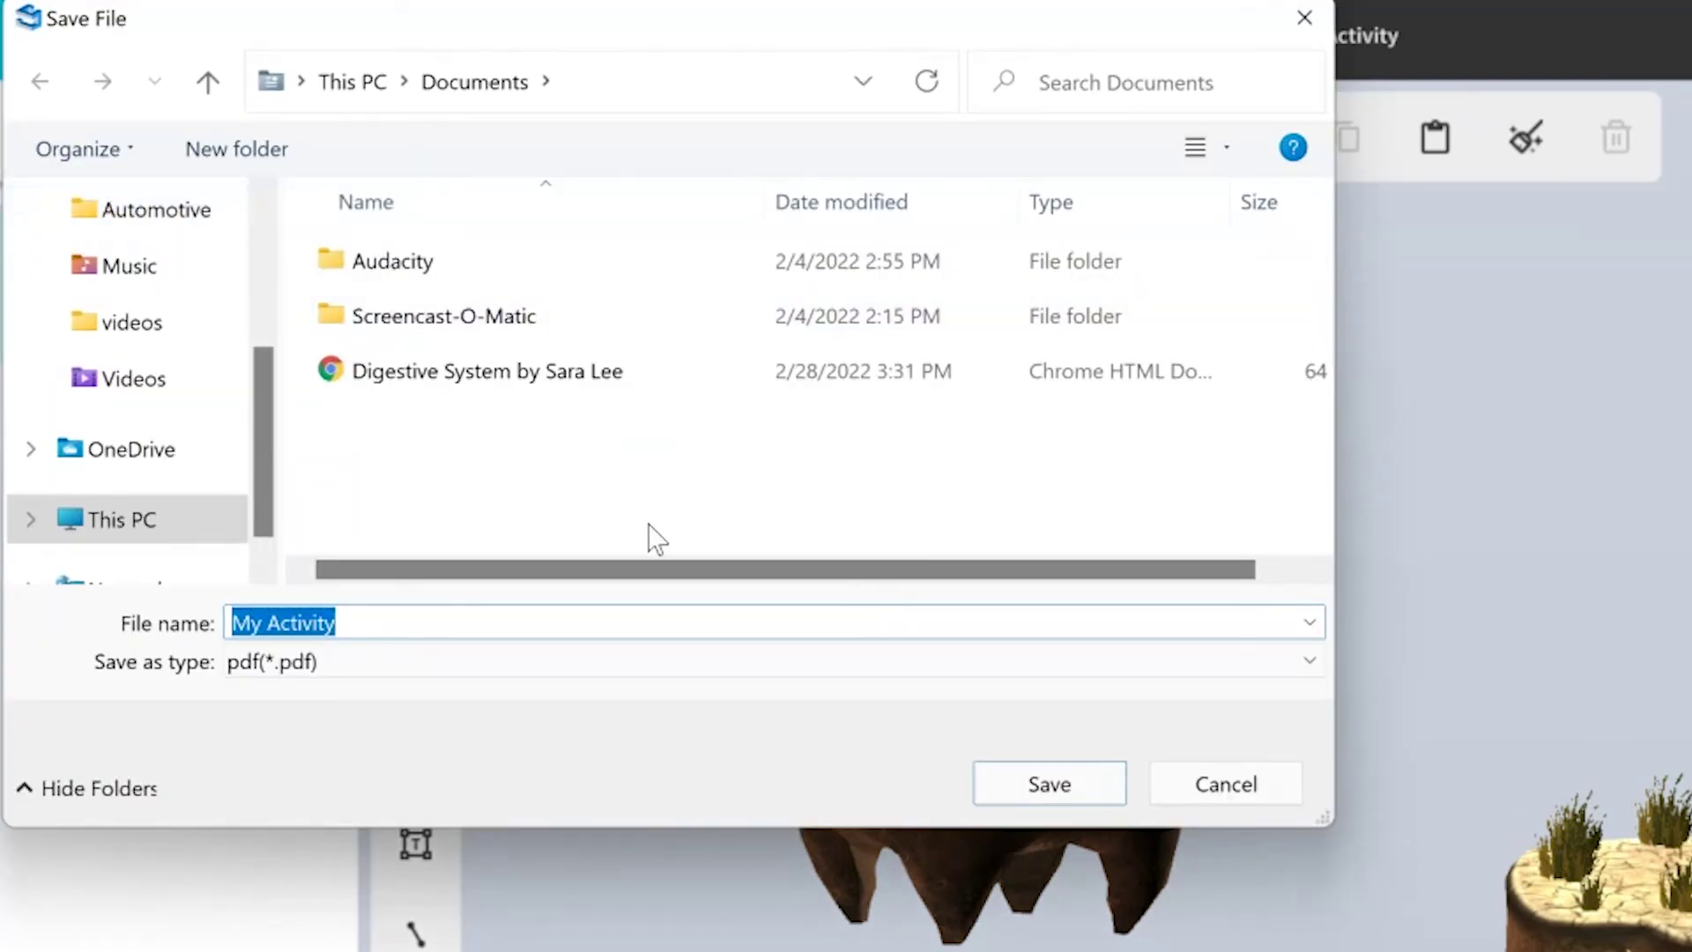
key("Return")
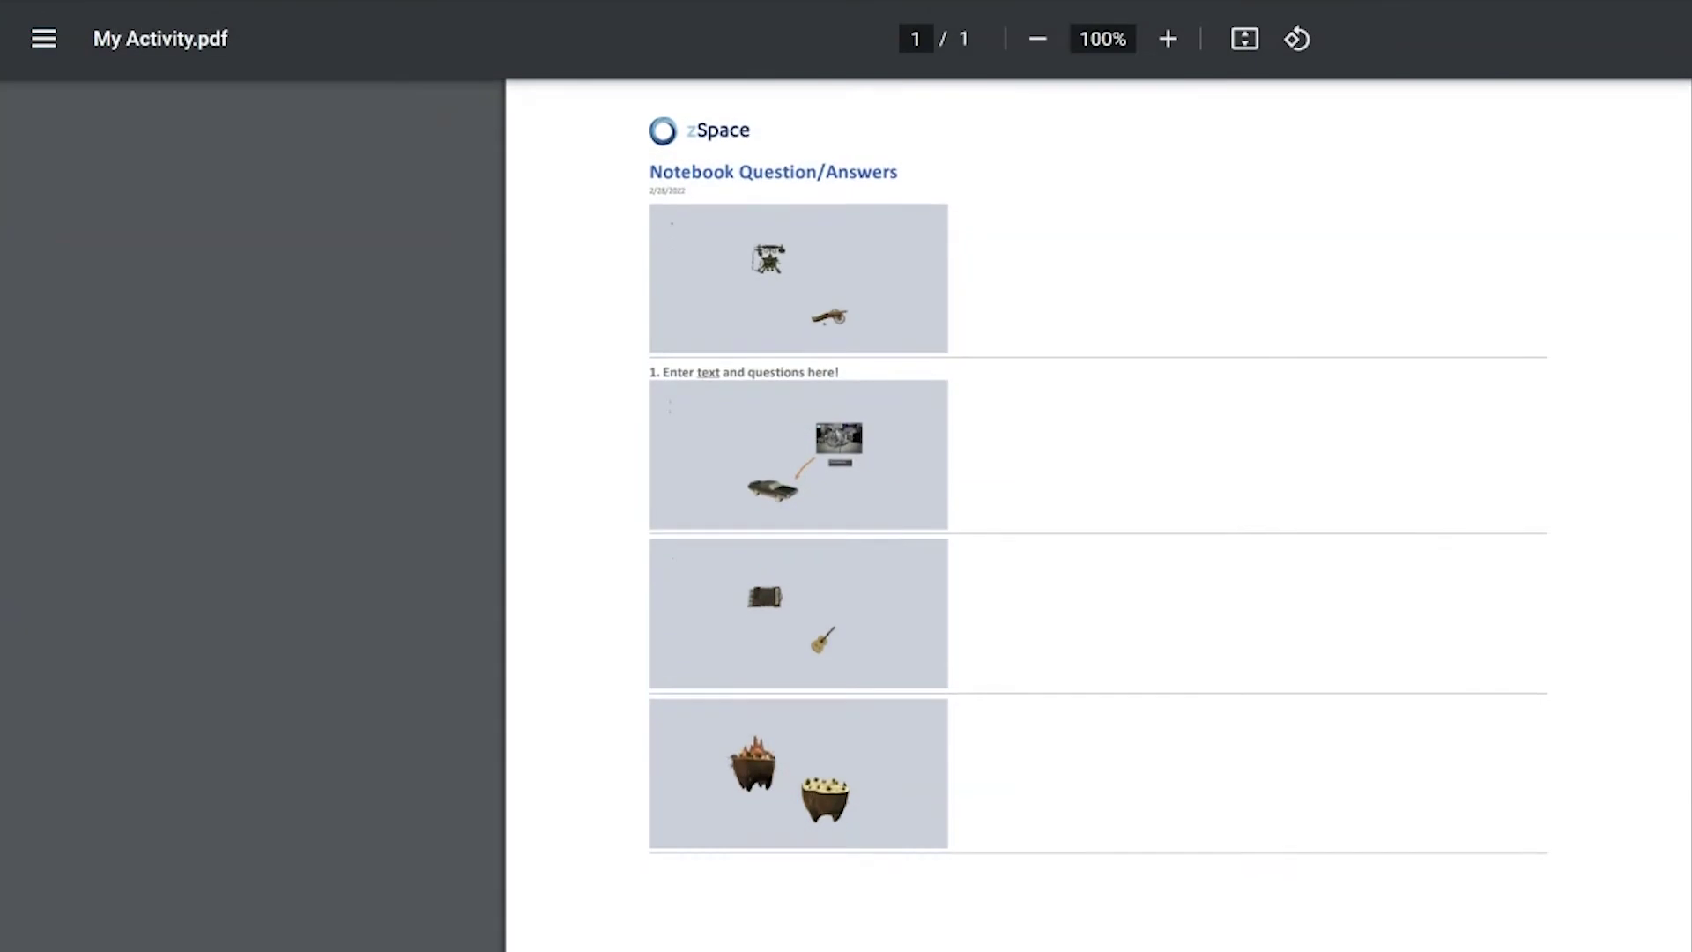
scroll(1098, 484, "down", 3)
scroll(1098, 511, "up", 1)
scroll(1098, 511, "up", 1)
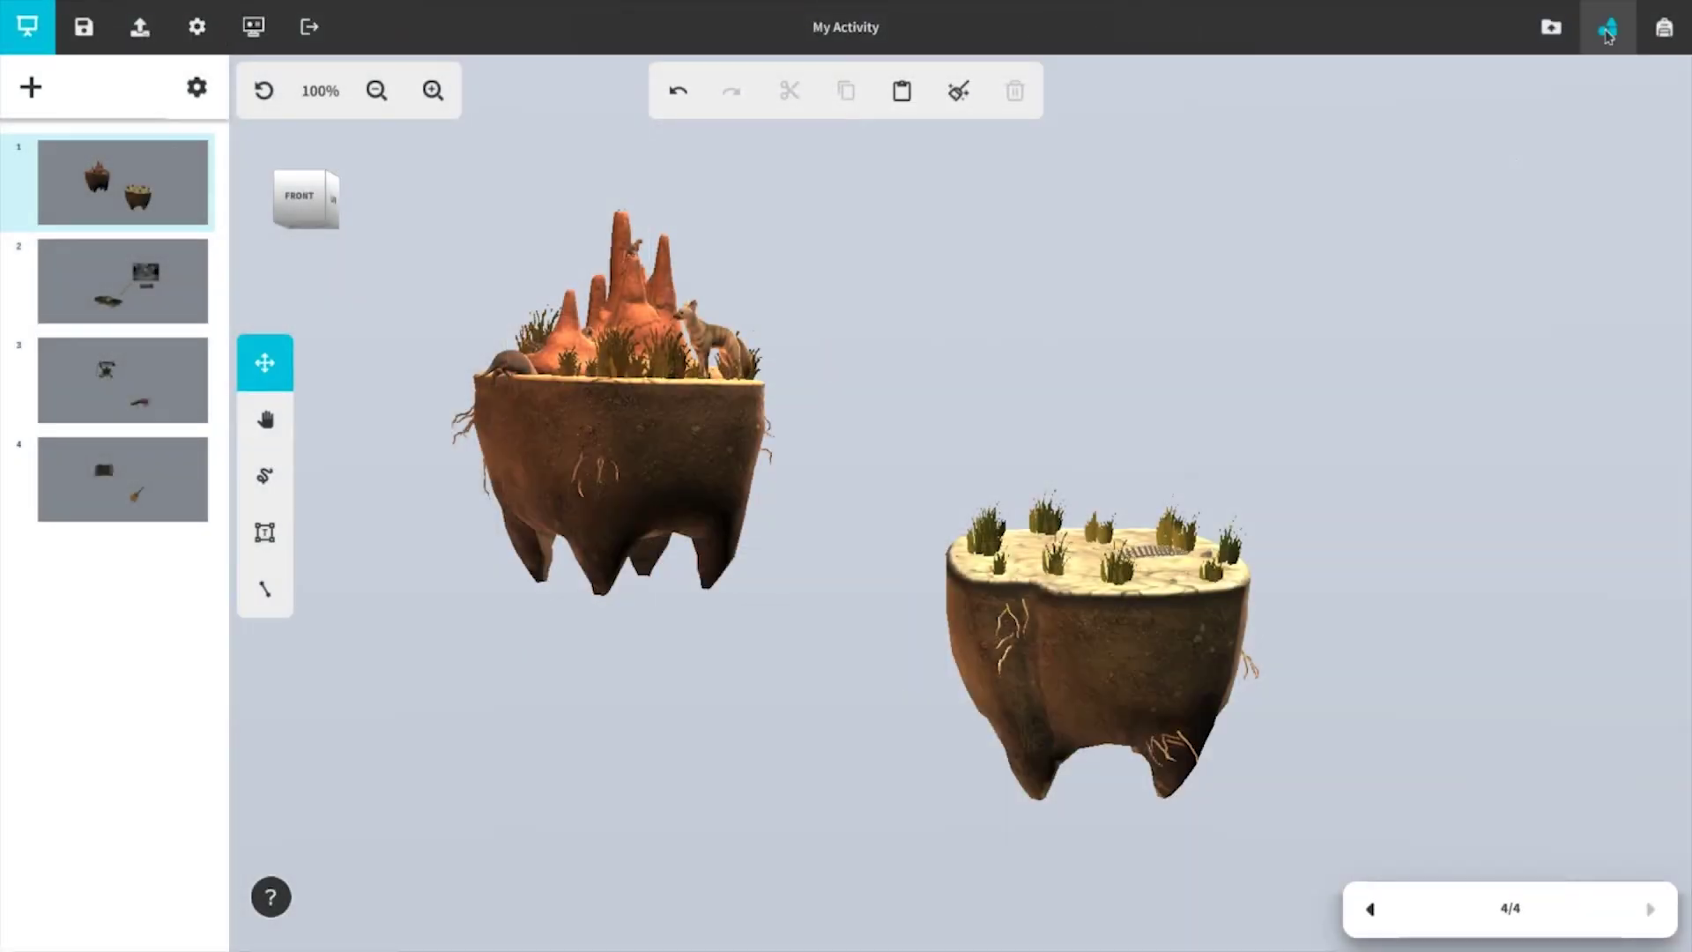
- Open the Life Science activity Animal Teeth and Diet from the gallery for editing
left_click(1608, 34)
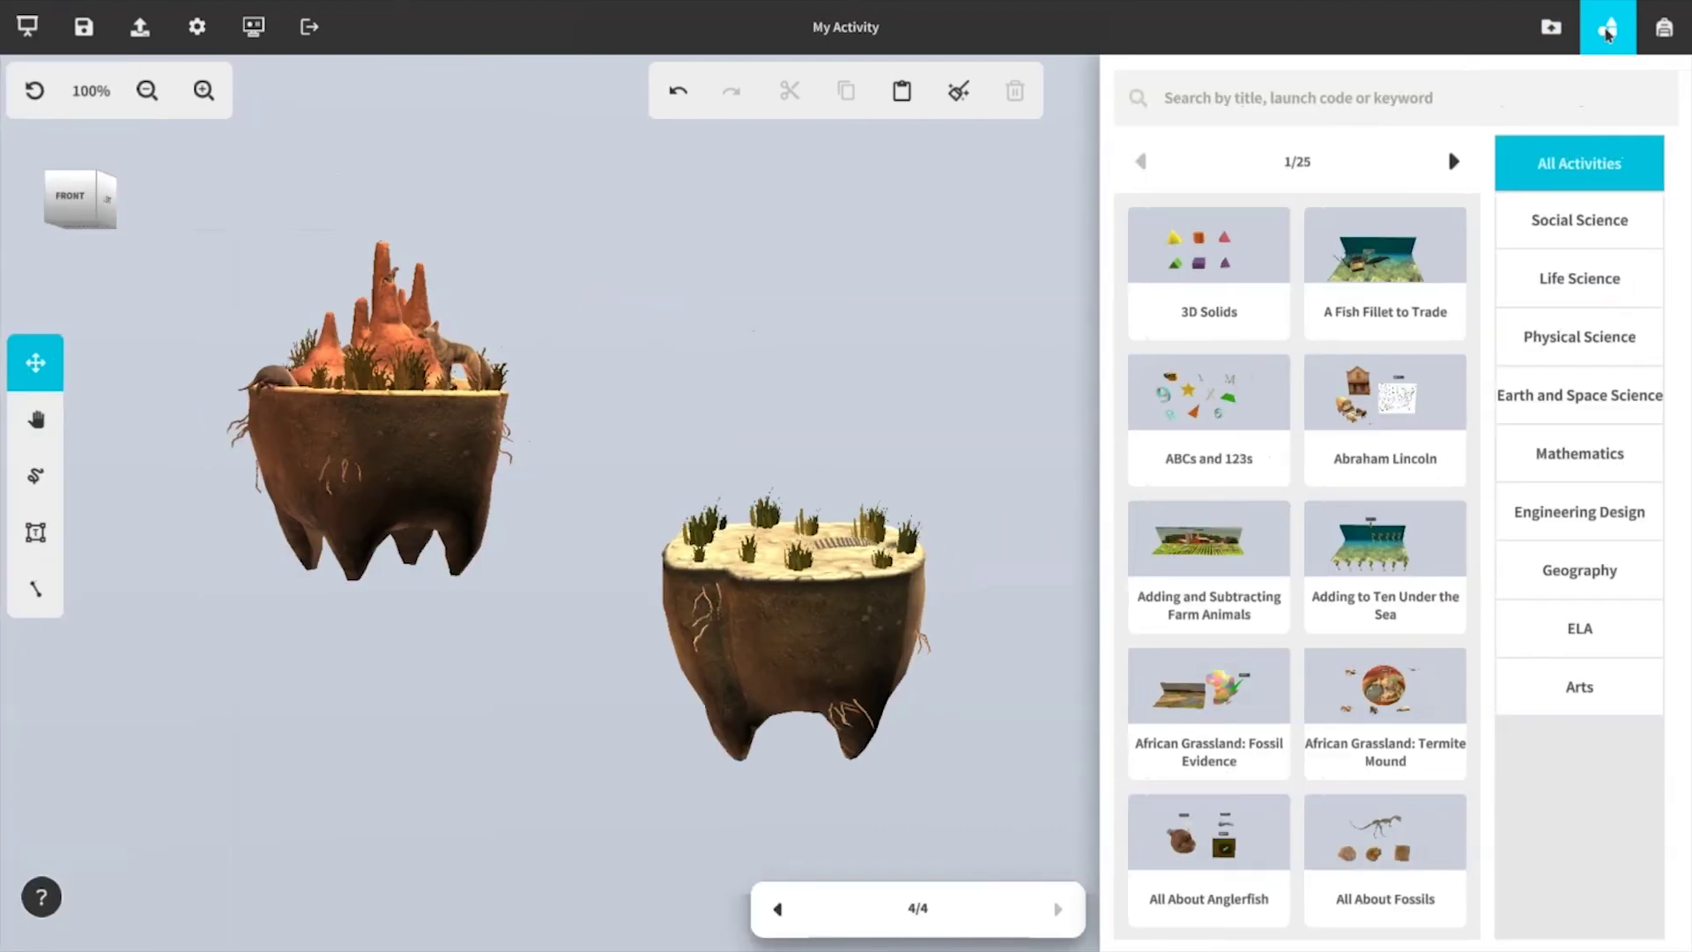
left_click(1579, 278)
left_click(1597, 337)
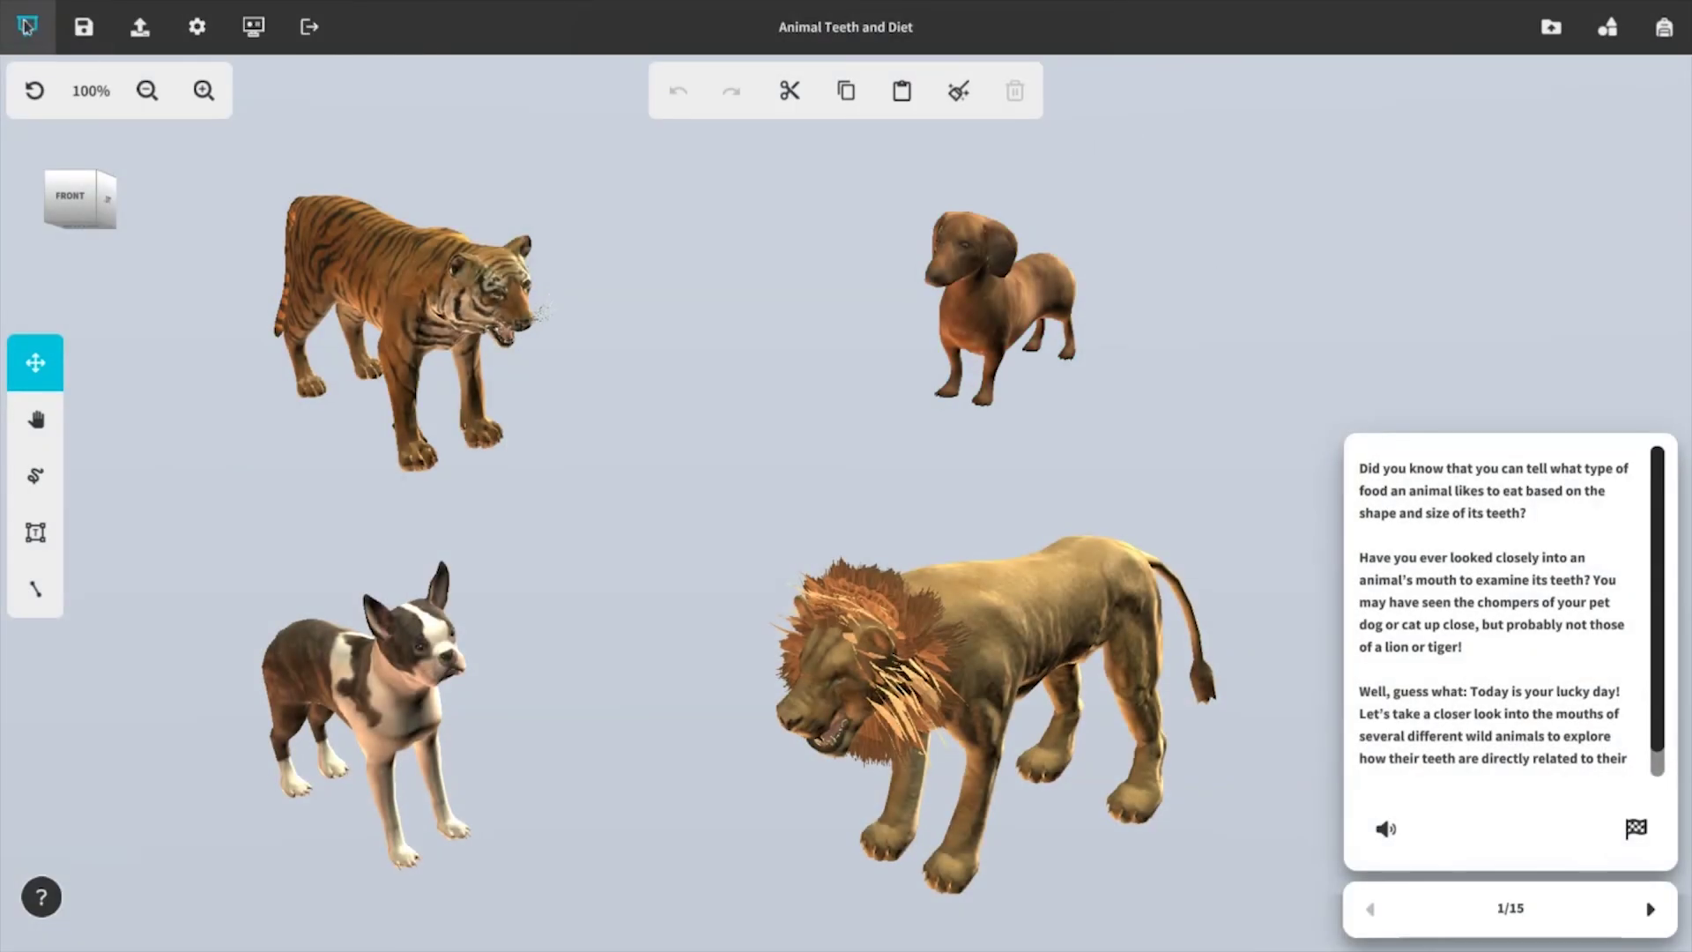
left_click(27, 25)
- Delete the first paragraph of the slide-2 notebook question, then look up a definition for teeth
triple_click(1428, 538)
key("BackSpace")
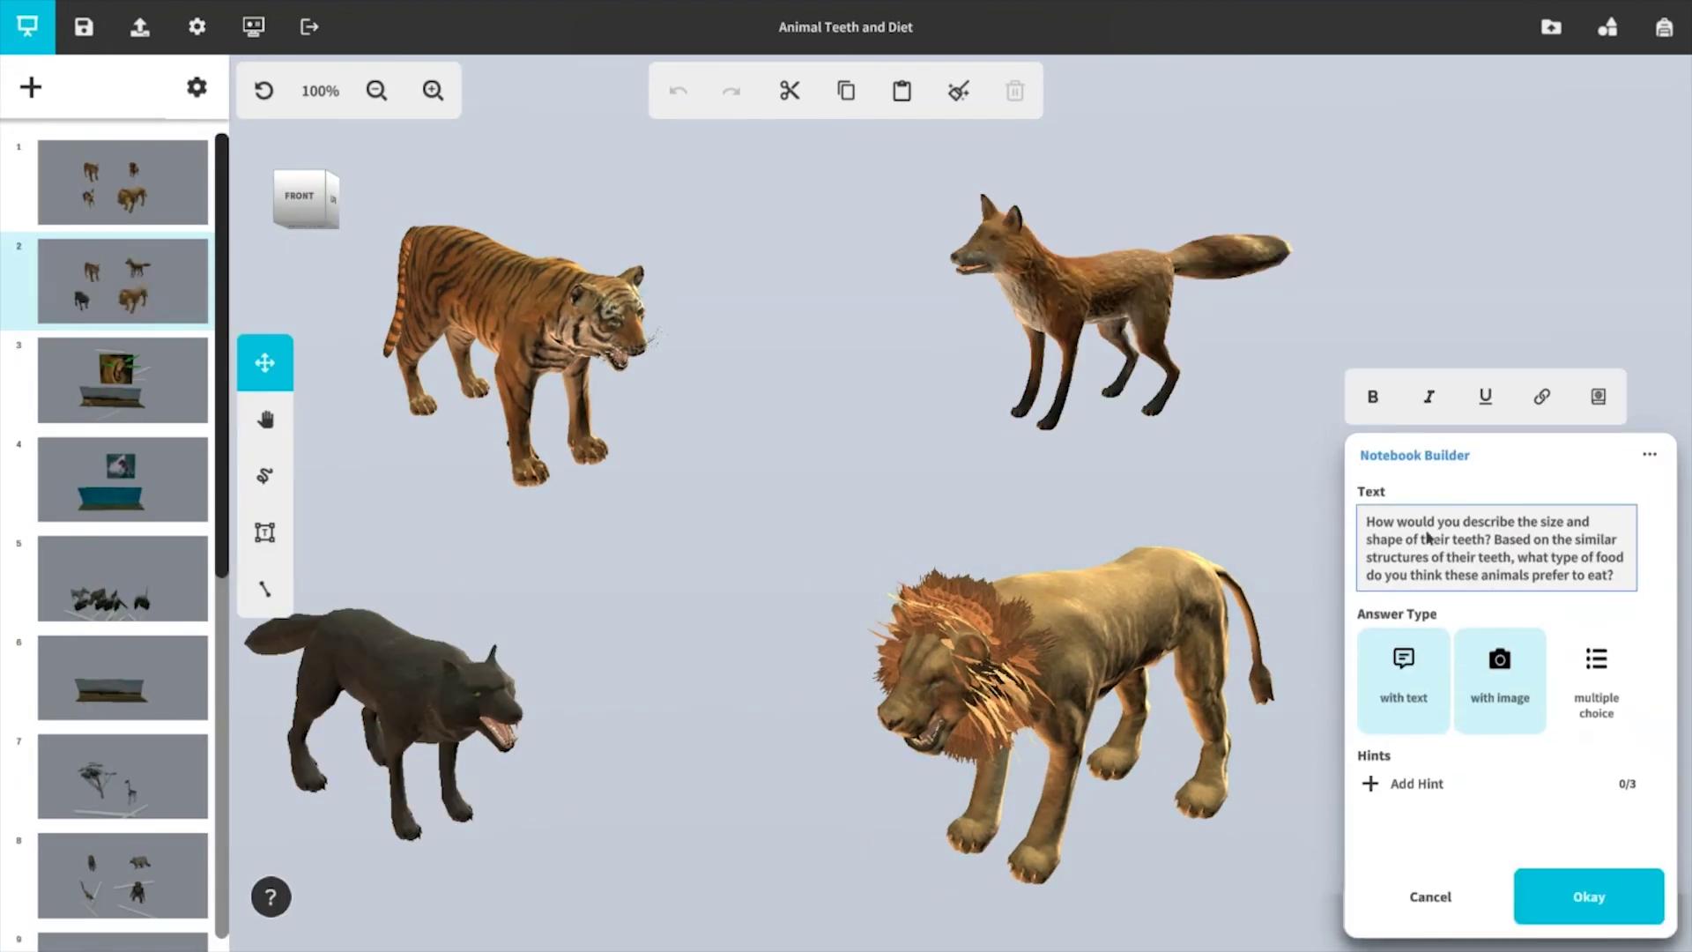
left_click(1597, 395)
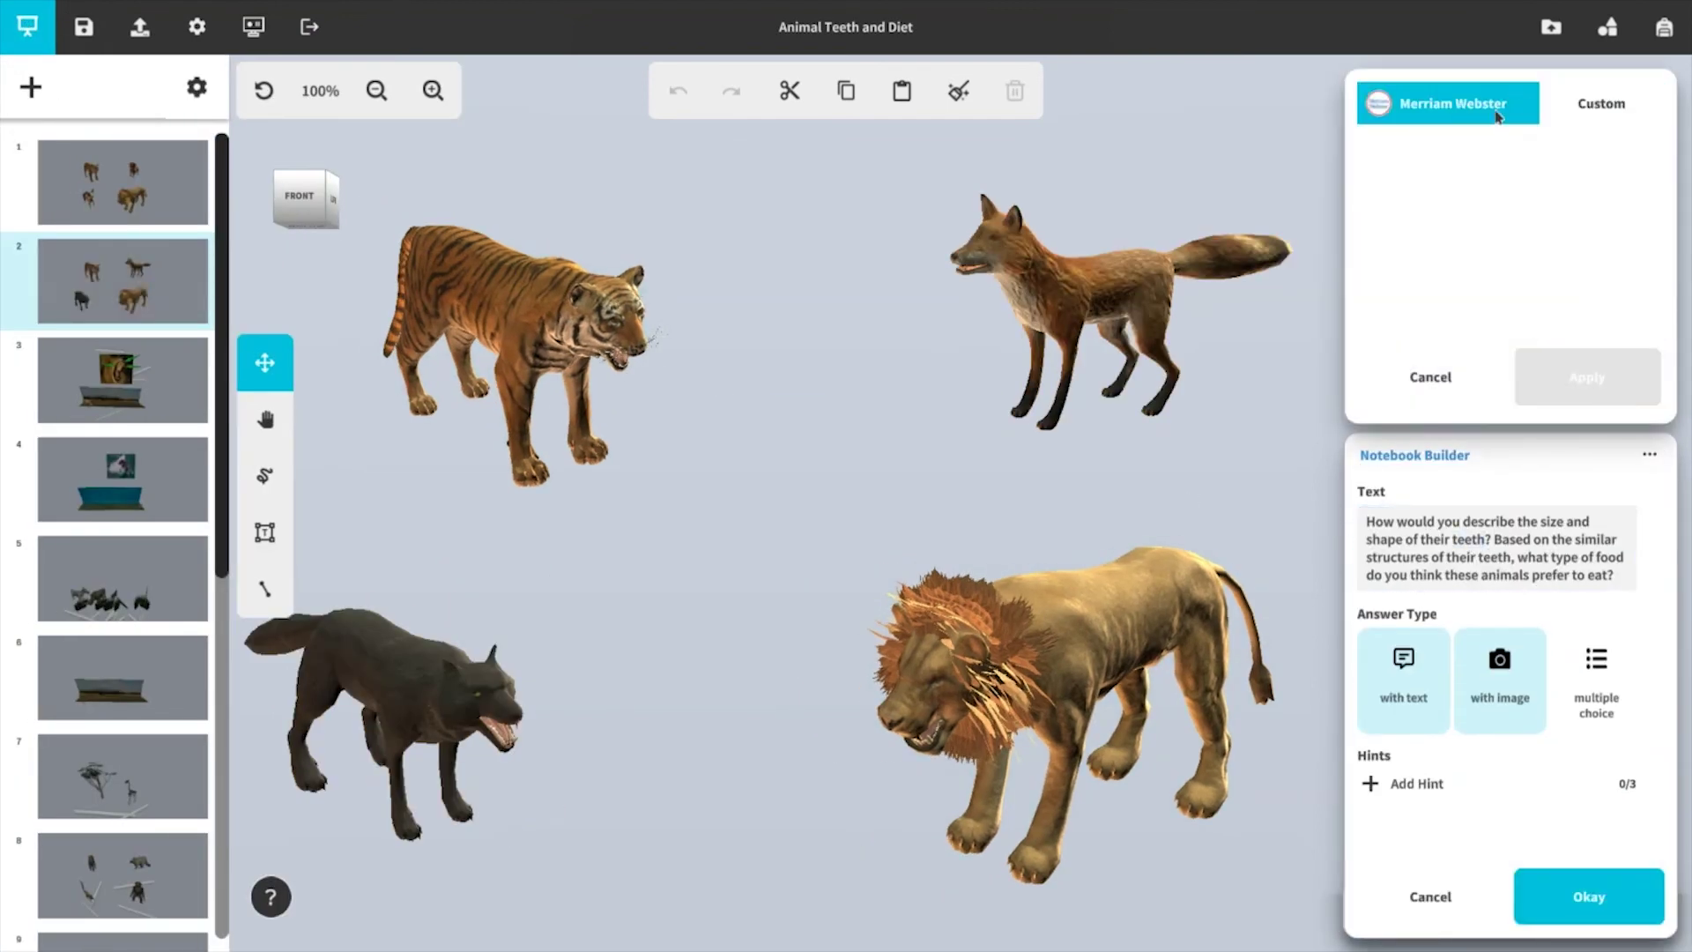